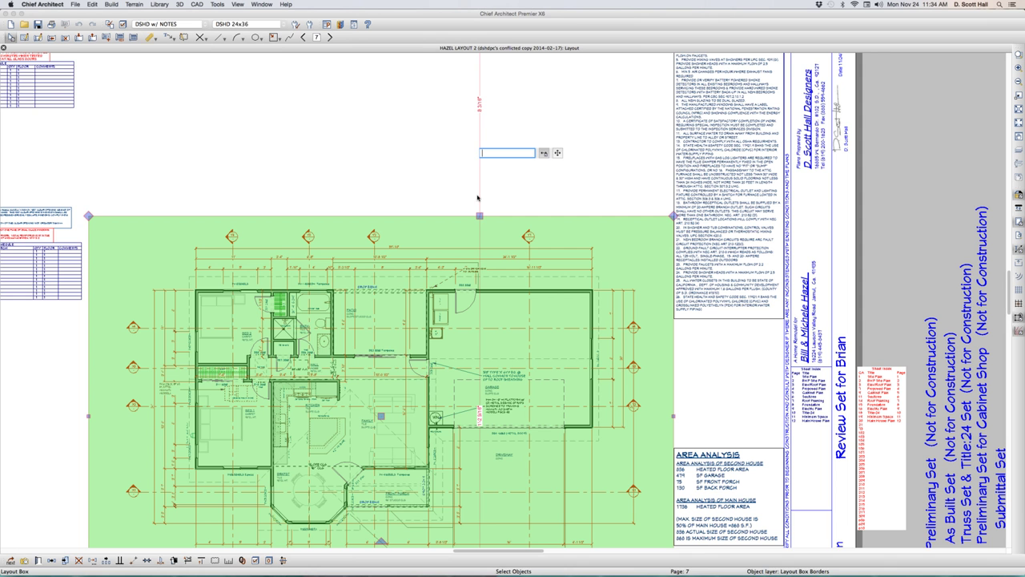
- Zoom out to the whole sheet and save it as the black-and-white PDF 'video not in color 1' on the Desktop
{"action": "left_click_drag", "start_coordinate": [479, 215], "coordinate": [479, 64]}
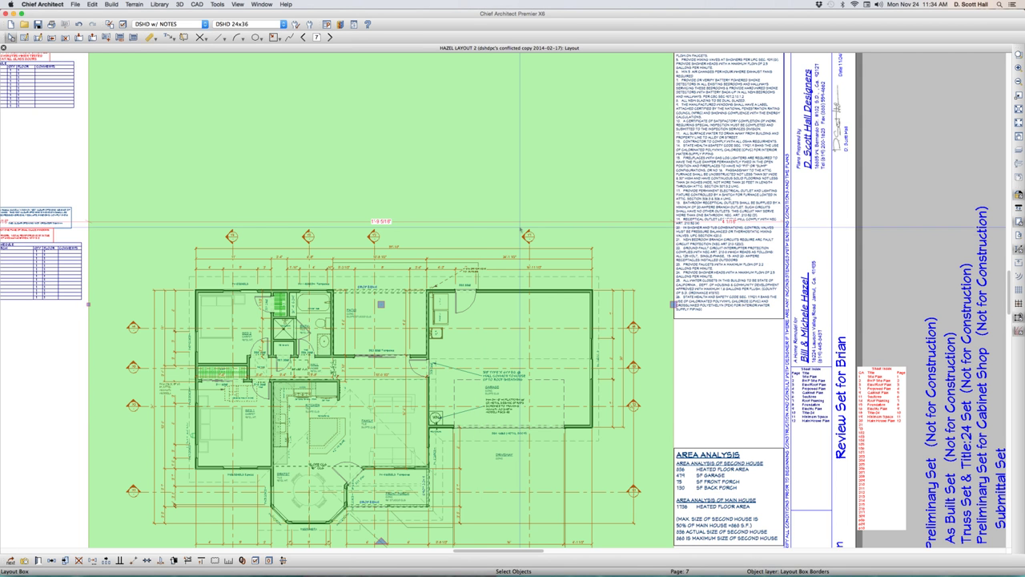
{"action": "scroll", "coordinate": [364, 242], "scroll_direction": "down", "scroll_amount": 3}
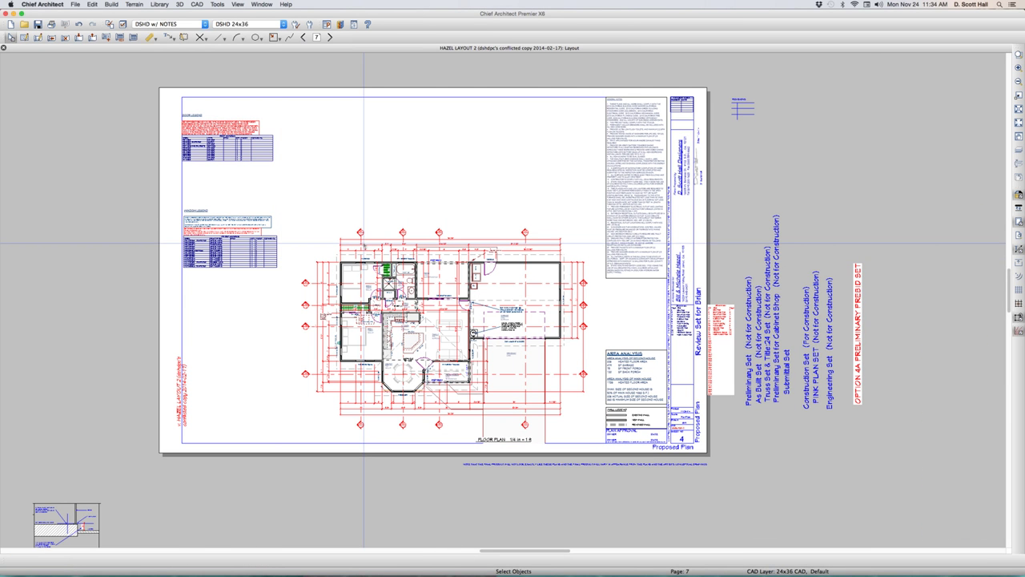
{"action": "key", "text": "super+s"}
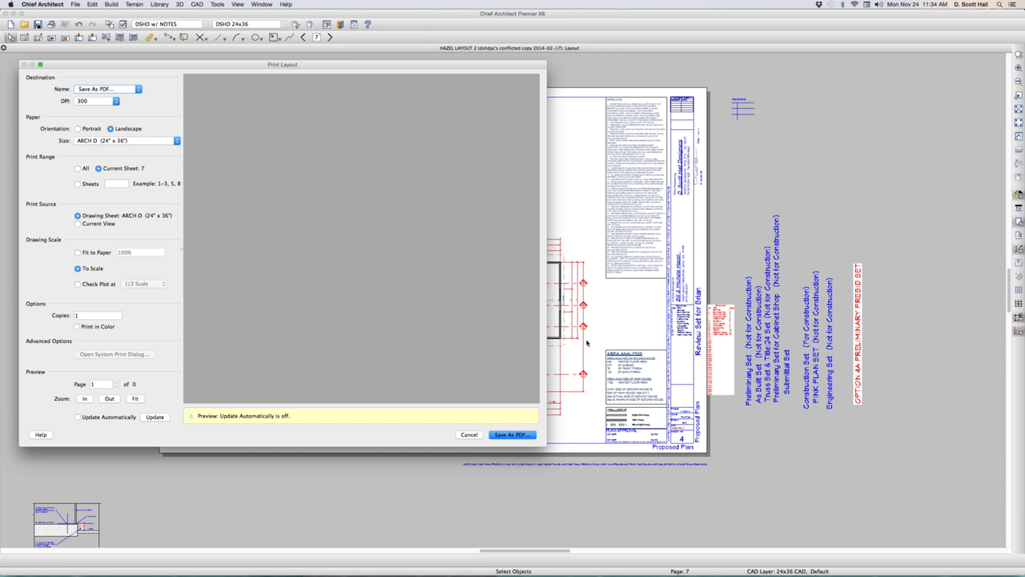
{"action": "left_click", "coordinate": [511, 433]}
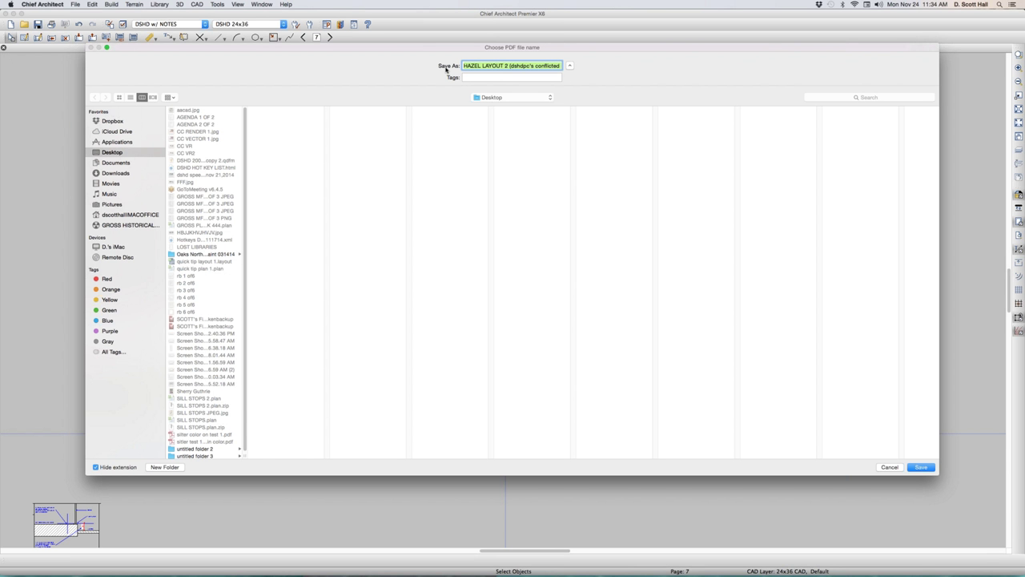
{"action": "type", "text": "video not in color 1"}
{"action": "left_click", "coordinate": [921, 467]}
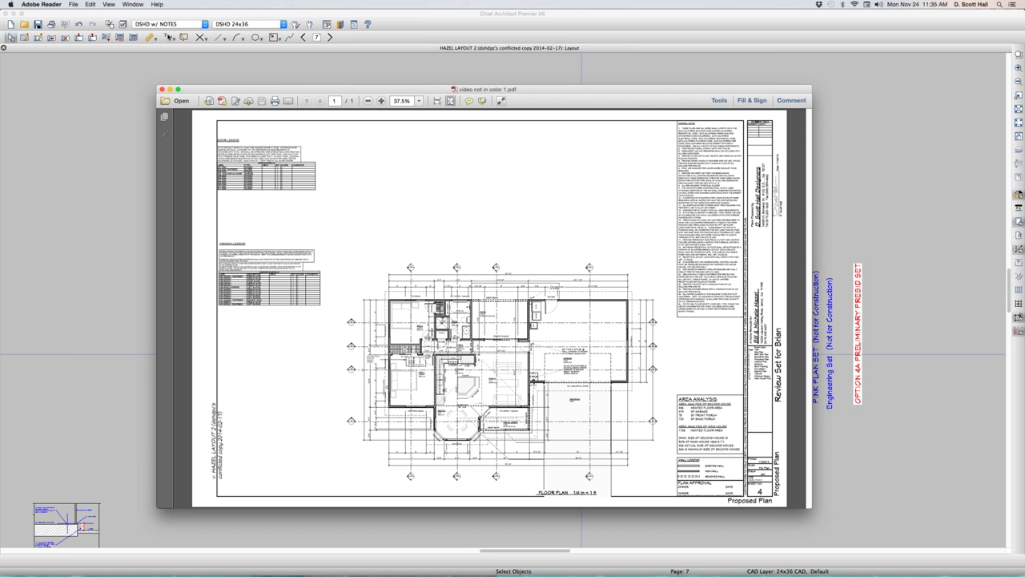
- Zoom the PDF from 37.5% to 66.7% and scroll down to the floor plan
{"action": "left_click", "coordinate": [381, 101]}
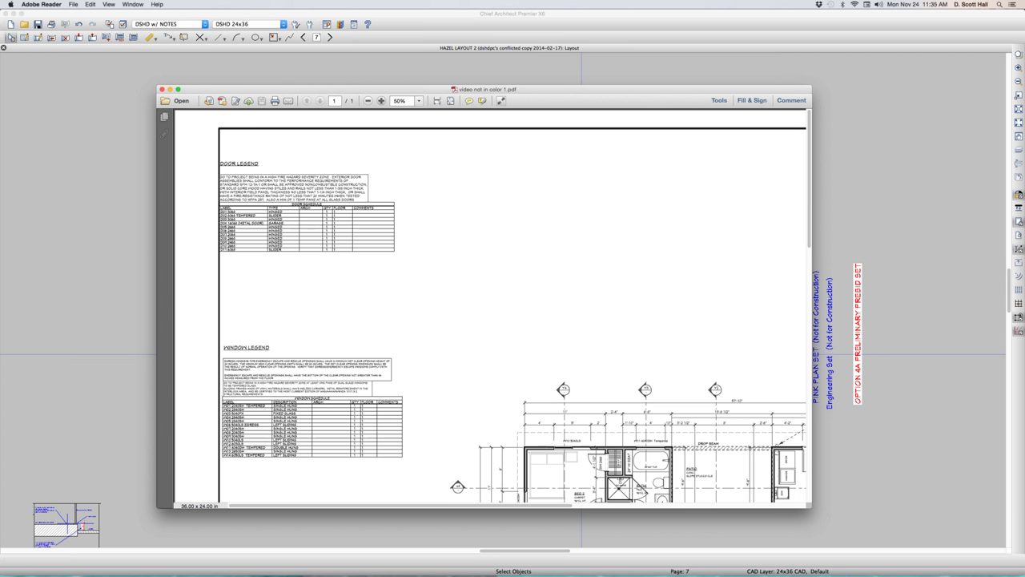
{"action": "left_click", "coordinate": [382, 101]}
{"action": "scroll", "coordinate": [538, 256], "scroll_direction": "down", "scroll_amount": 5}
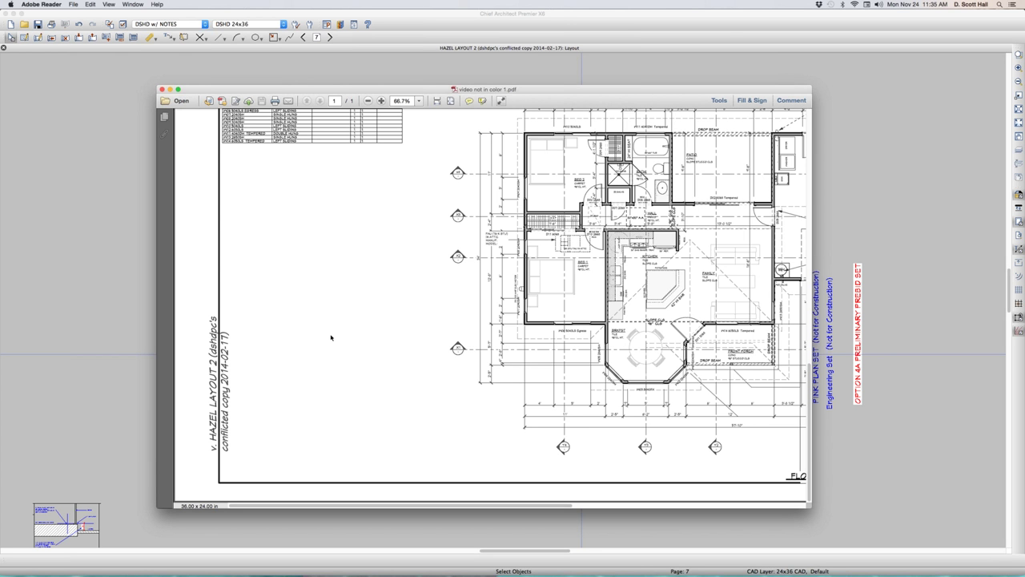
- Open the Comment pane beside the PDF page from the View menu
{"action": "left_click", "coordinate": [106, 4]}
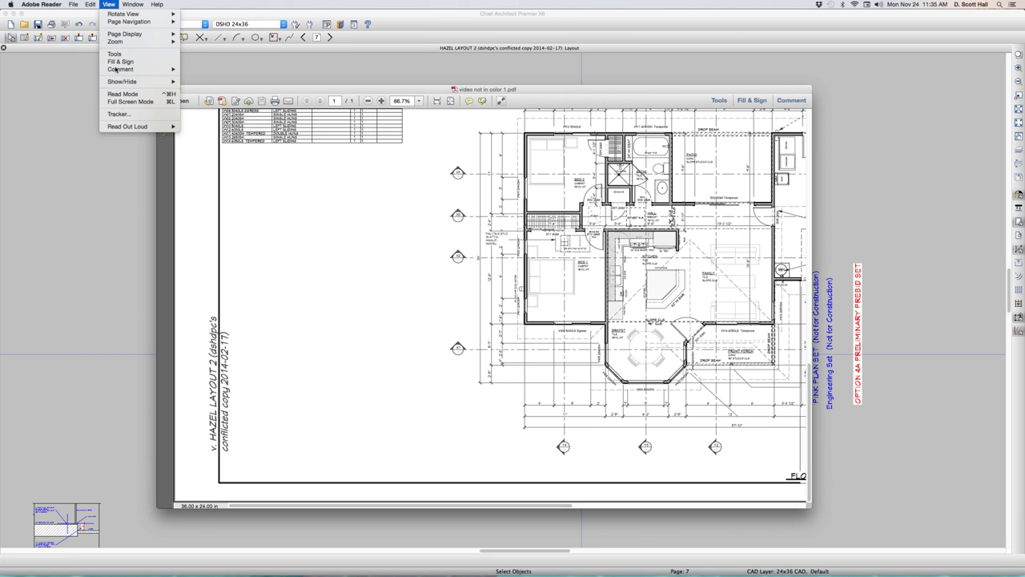
{"action": "mouse_move", "coordinate": [120, 41]}
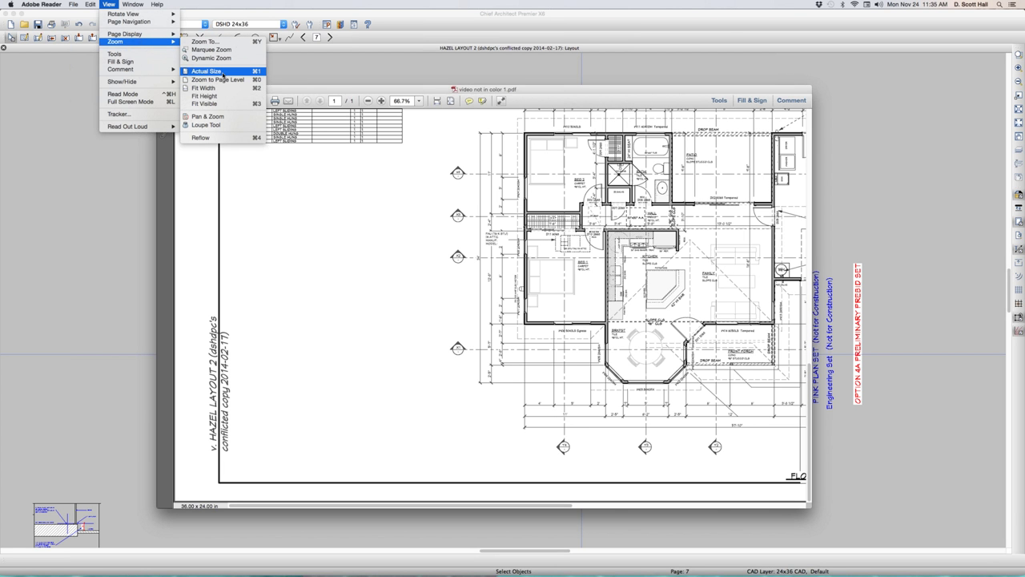
{"action": "left_click", "coordinate": [319, 280]}
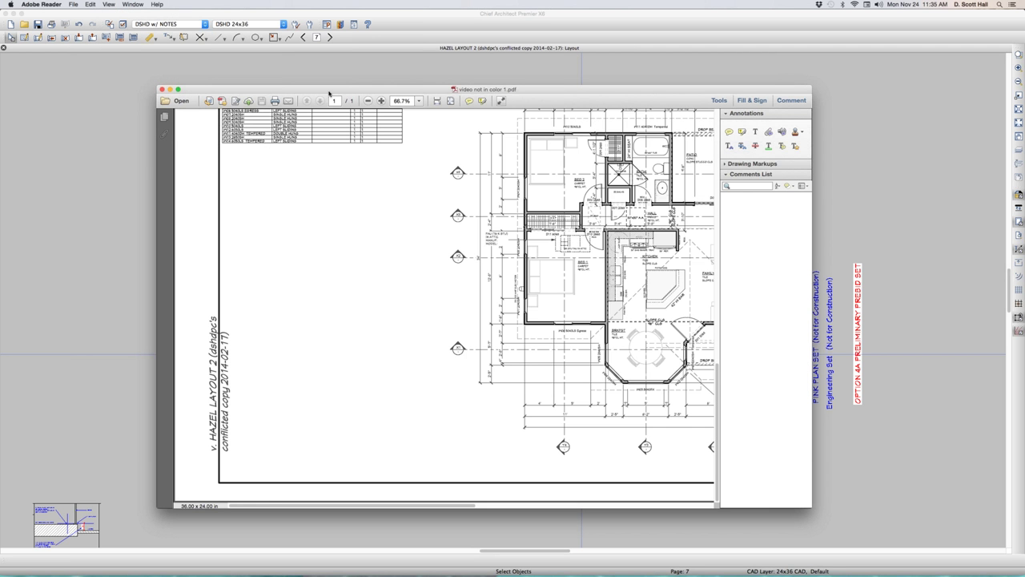
- Zoom the PDF to 100% and scroll right across the black-and-white floor plan
{"action": "left_click", "coordinate": [381, 101]}
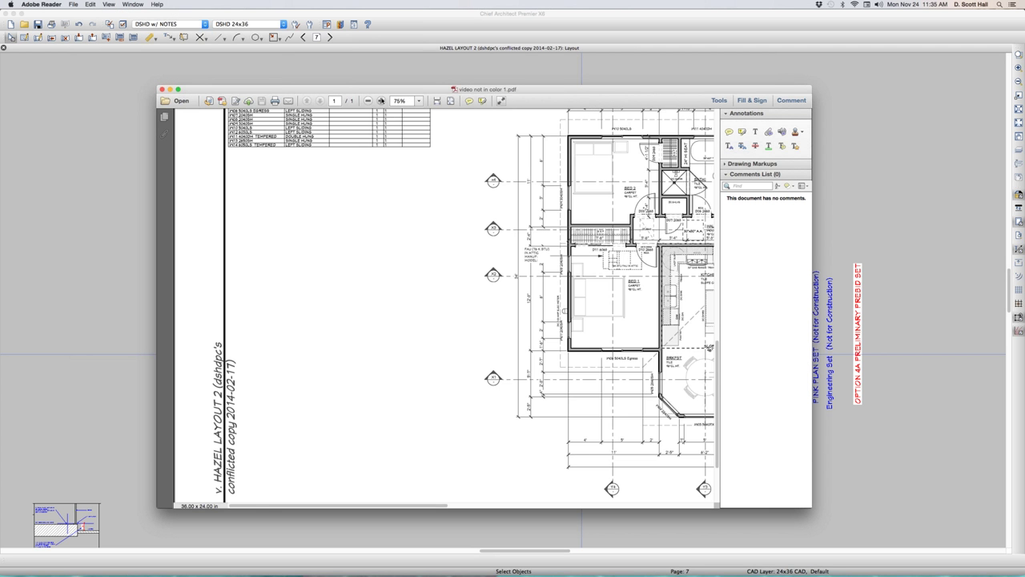
{"action": "left_click", "coordinate": [382, 101]}
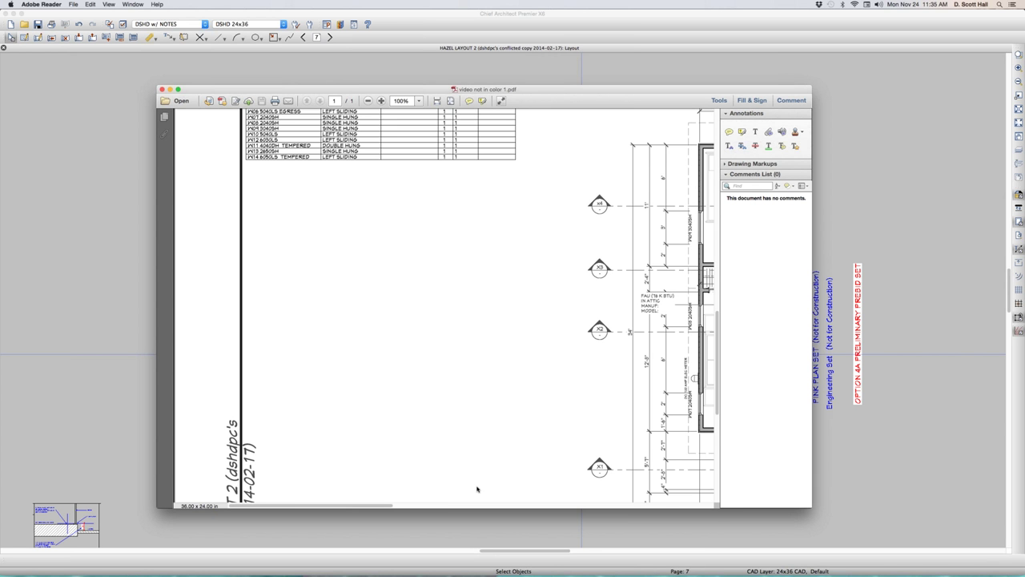
{"action": "scroll", "coordinate": [411, 336], "scroll_direction": "right", "scroll_amount": 10}
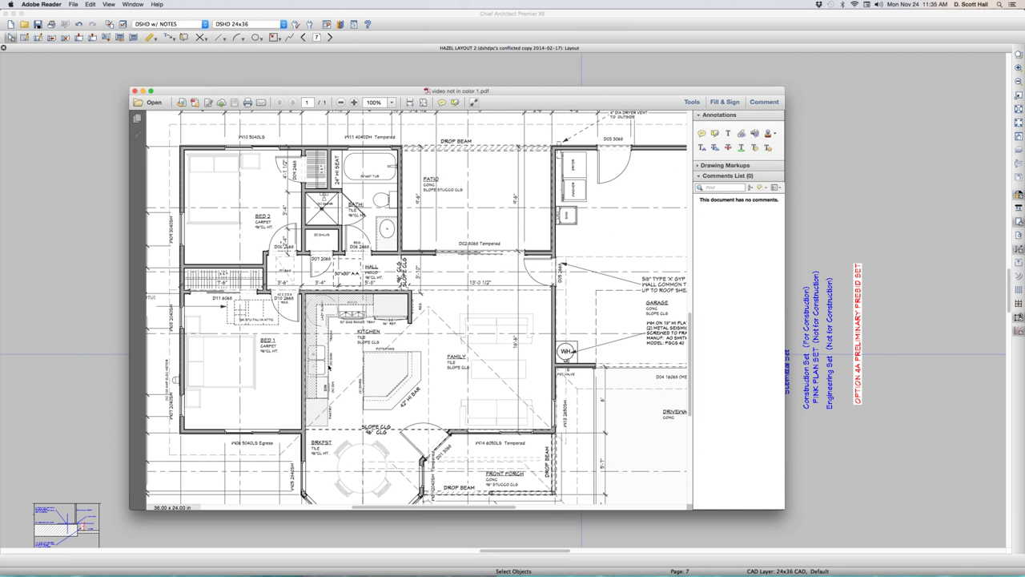
- Back in Chief Architect, enable Print in Color and save sheet 7 as PDF 'print in color'
{"action": "left_click", "coordinate": [382, 75]}
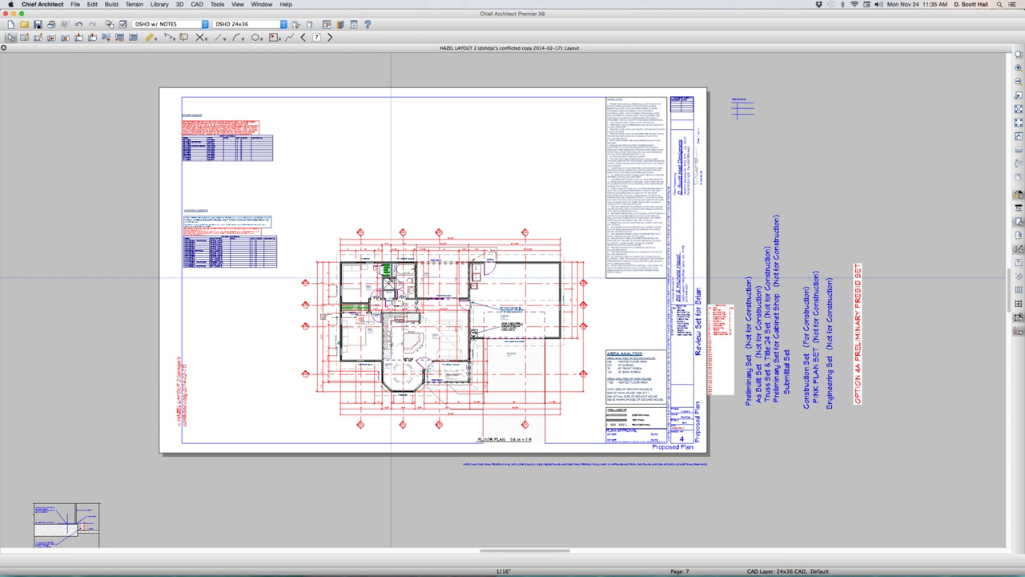
{"action": "key", "text": "super+p"}
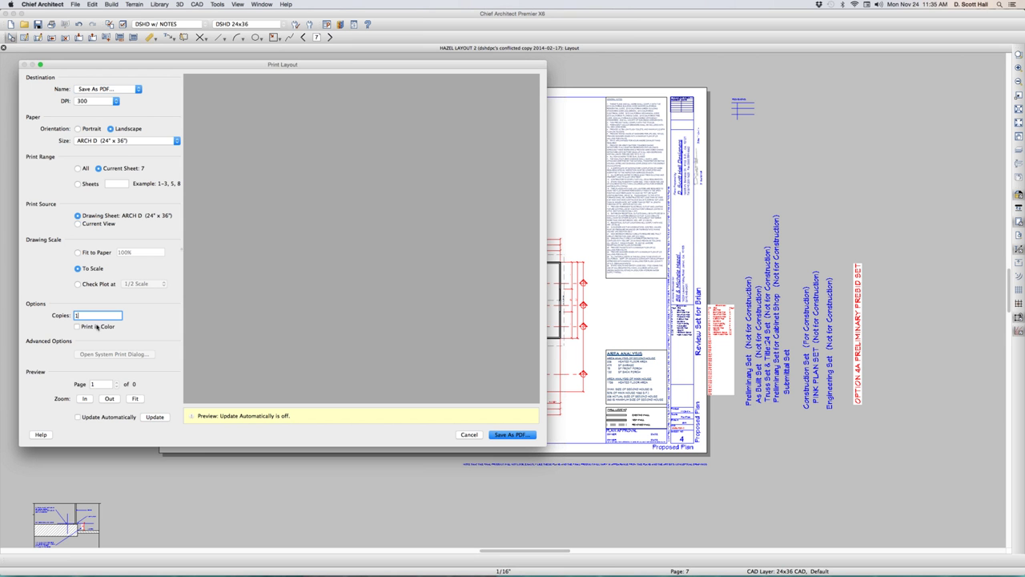
{"action": "left_click", "coordinate": [77, 326]}
{"action": "left_click", "coordinate": [504, 435]}
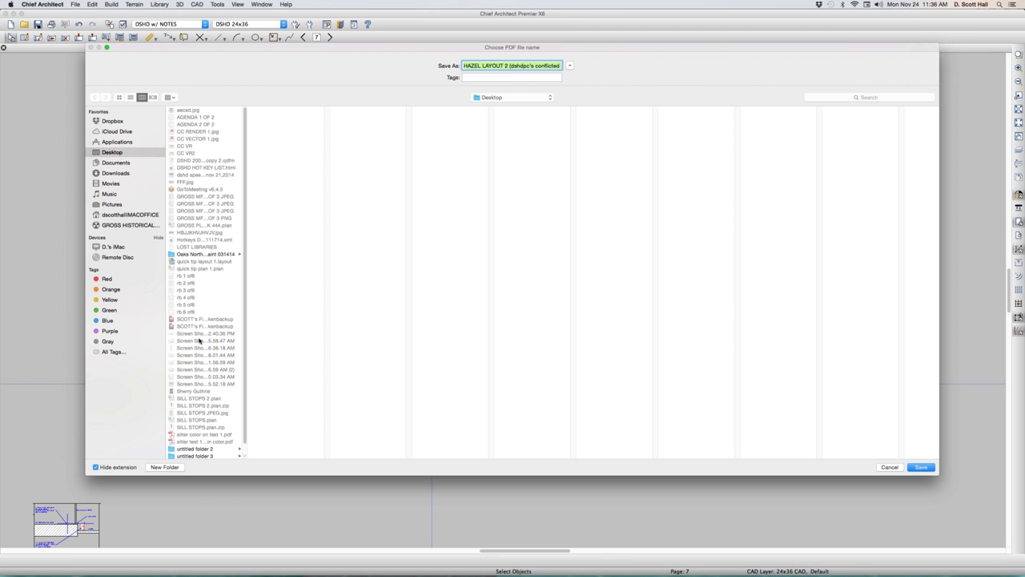
{"action": "scroll", "coordinate": [189, 348], "scroll_direction": "down", "scroll_amount": 1}
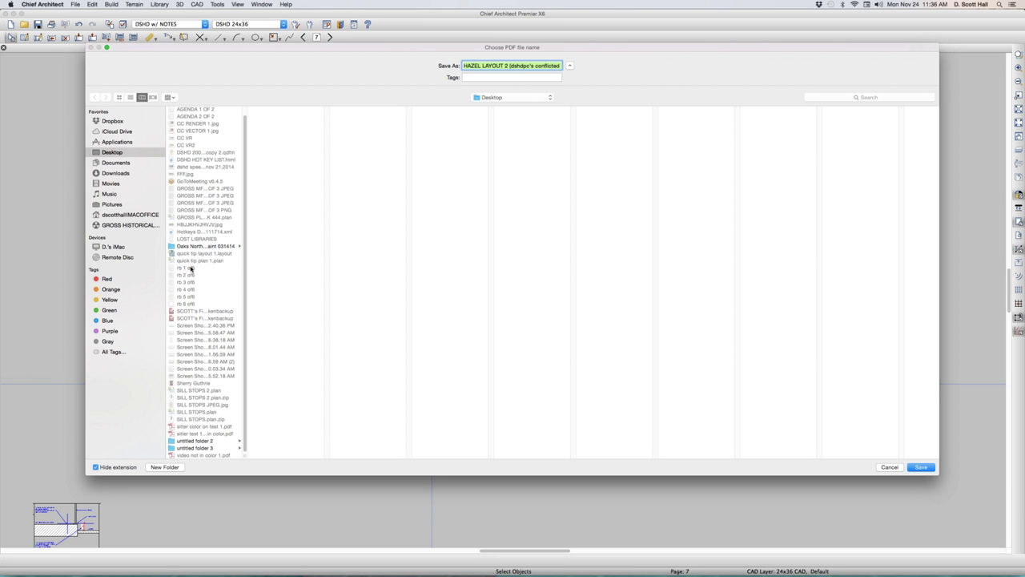
{"action": "scroll", "coordinate": [189, 266], "scroll_direction": "up", "scroll_amount": 1}
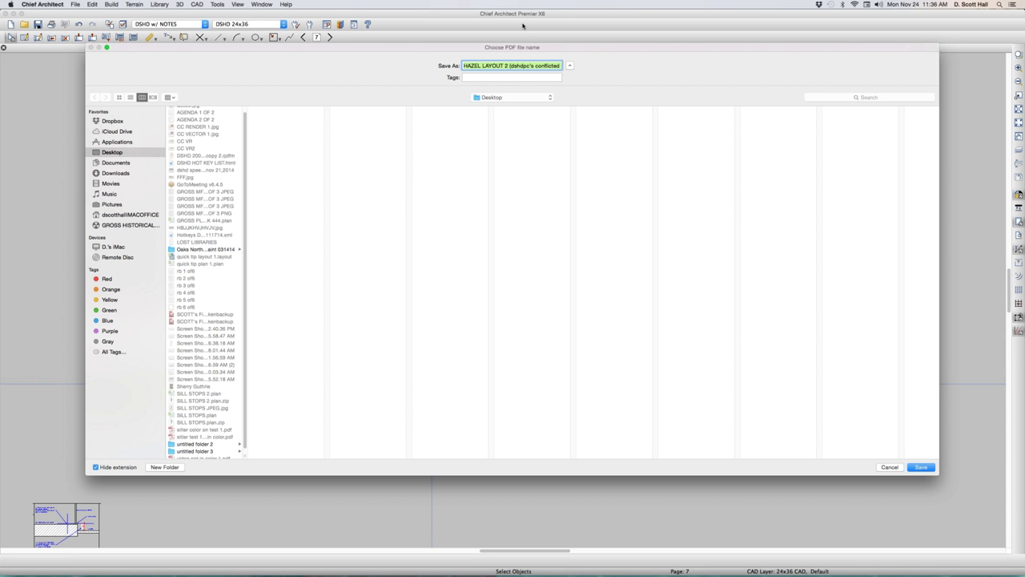
{"action": "type", "text": "print"}
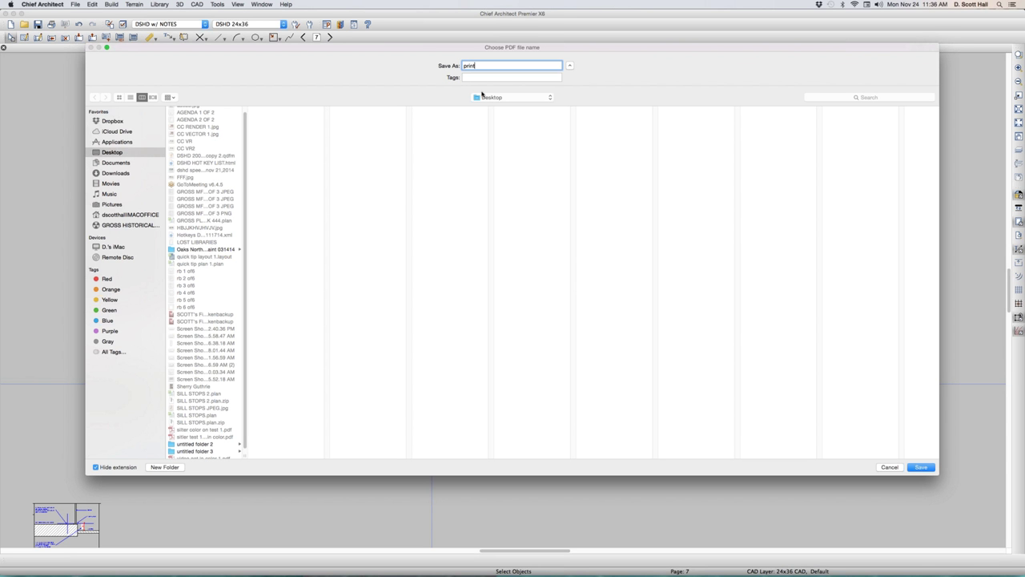
{"action": "type", "text": " in color 1"}
{"action": "key", "text": "Return"}
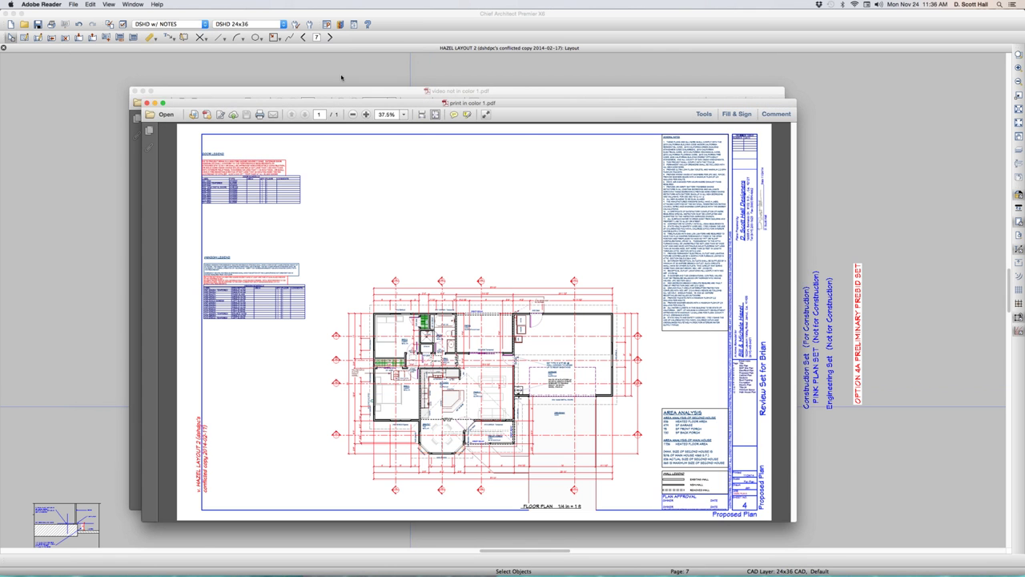
- Drag the colour and black-and-white PDF windows apart to compare, then return to Chief Architect
{"action": "left_click_drag", "start_coordinate": [341, 104], "coordinate": [500, 109]}
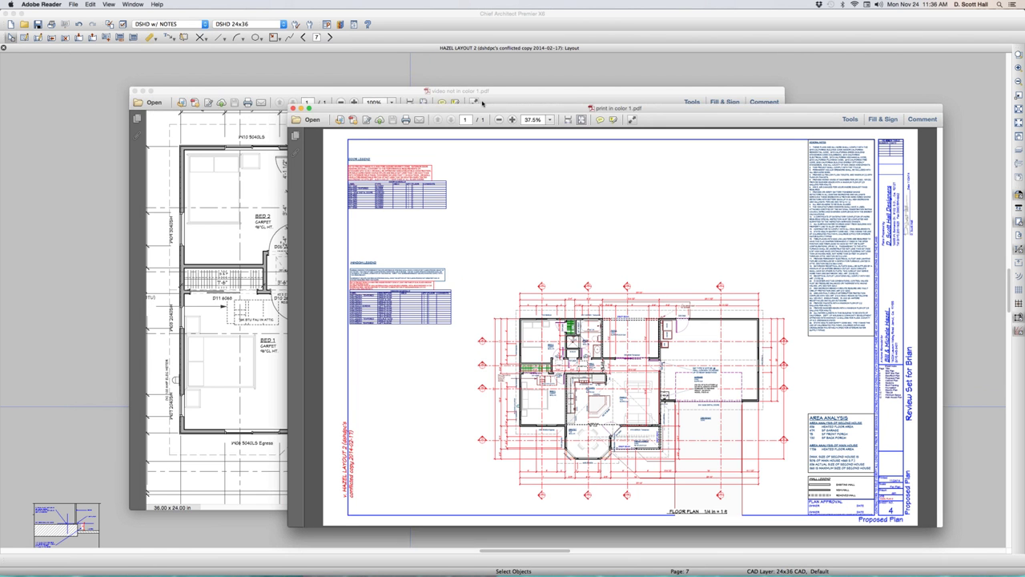
{"action": "left_click_drag", "start_coordinate": [370, 90], "coordinate": [261, 62]}
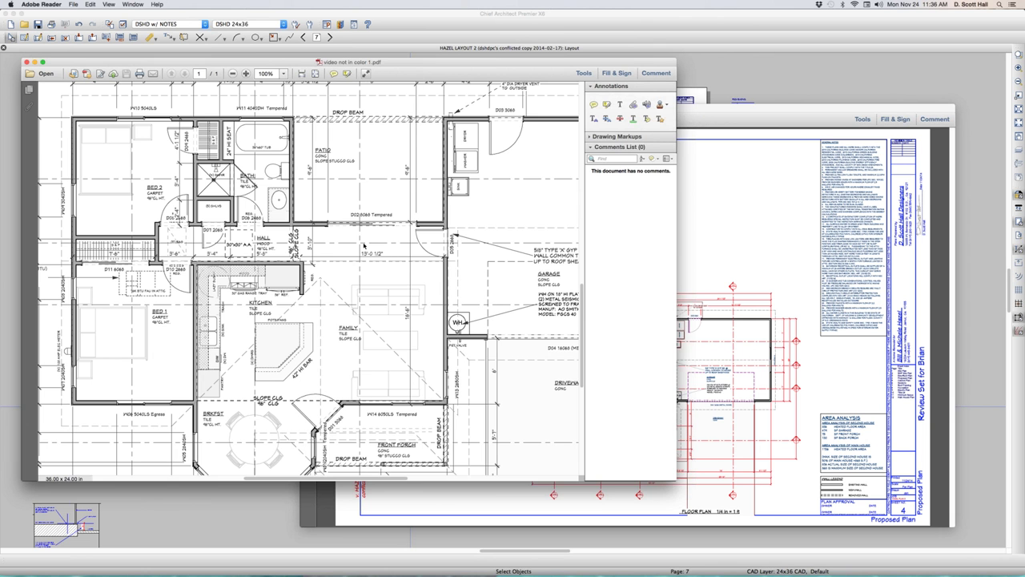
{"action": "left_click", "coordinate": [714, 355]}
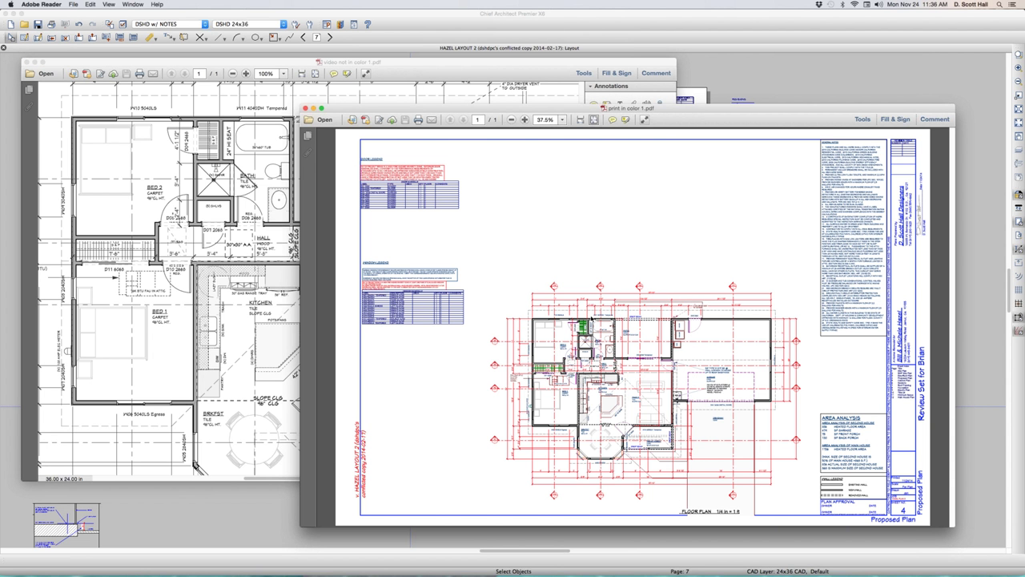
{"action": "left_click", "coordinate": [702, 77]}
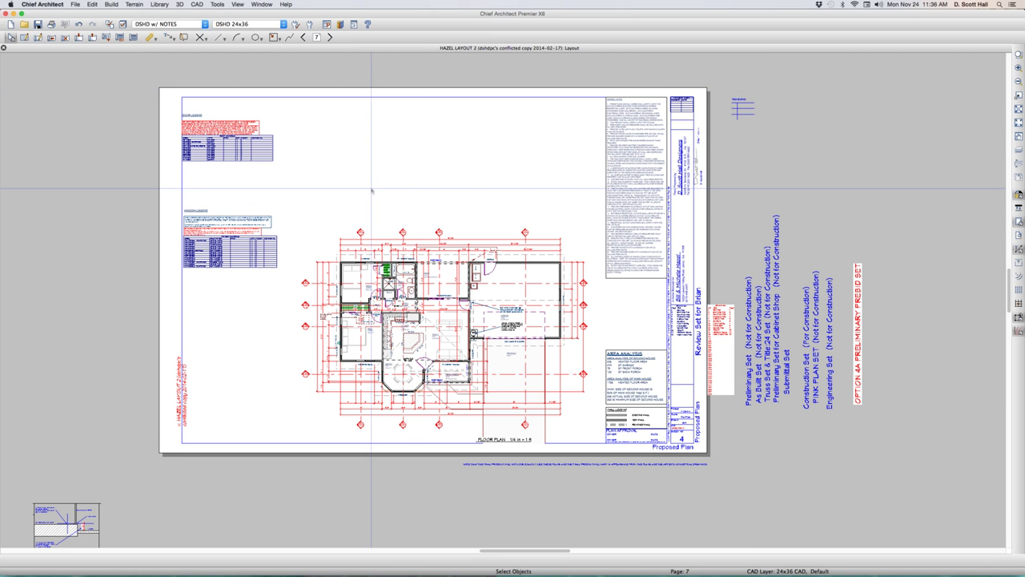
- In Preferences, set Color Off Is to Grayscale and confirm with OK
{"action": "left_click", "coordinate": [74, 4]}
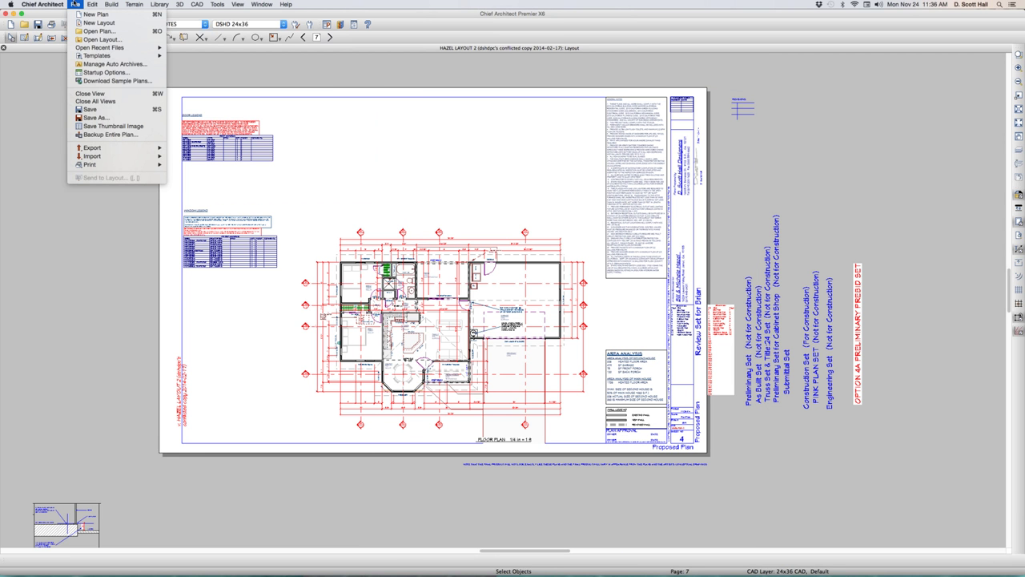
{"action": "mouse_move", "coordinate": [44, 4]}
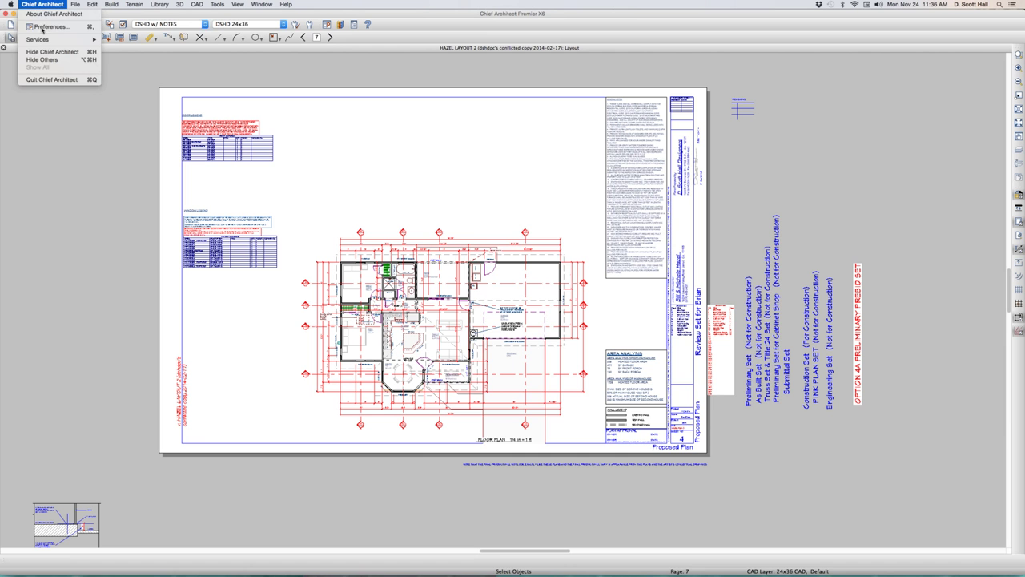
{"action": "left_click", "coordinate": [48, 27]}
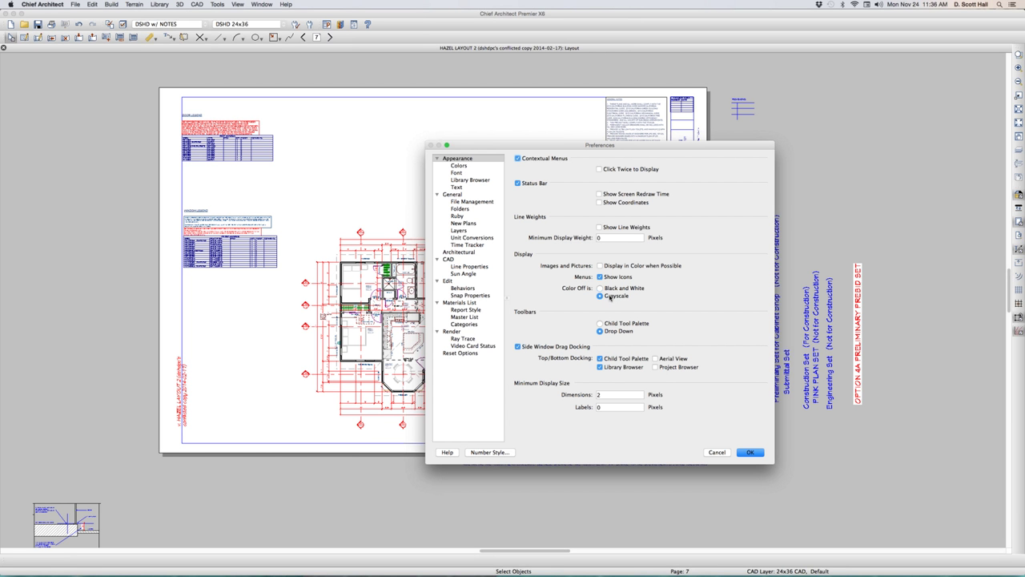
{"action": "left_click", "coordinate": [611, 288]}
{"action": "left_click", "coordinate": [750, 453]}
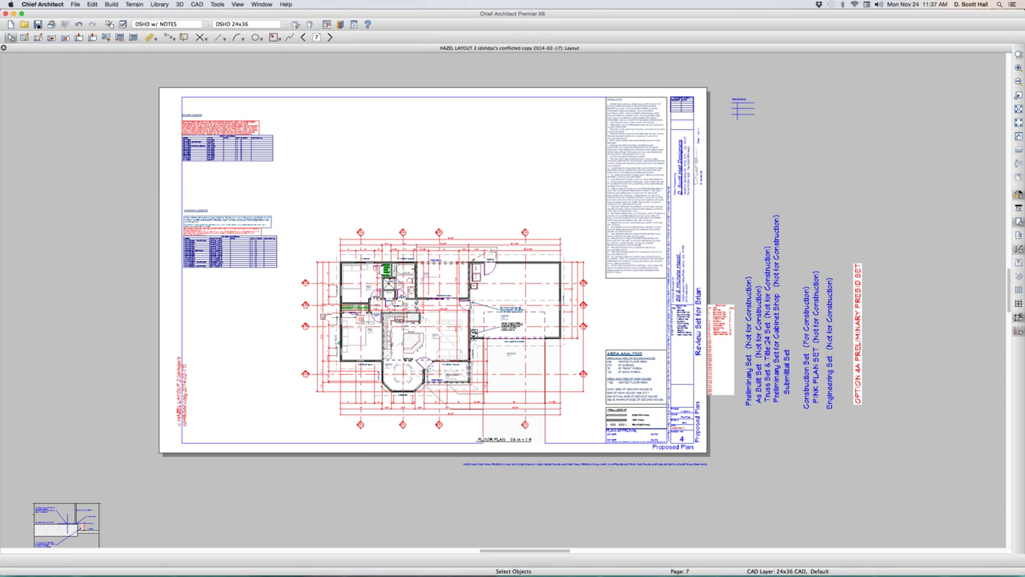
{"action": "left_click", "coordinate": [262, 4]}
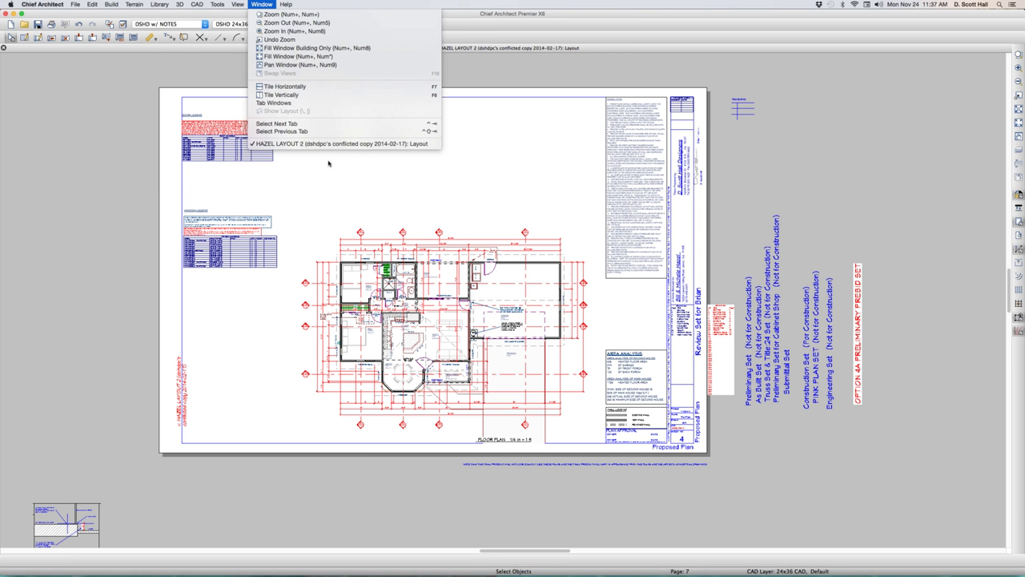
- Select the floor plan layout box and set up a non-colour PDF named 'print not in color not greyscale'
{"action": "left_click", "coordinate": [317, 144]}
{"action": "left_click", "coordinate": [418, 170]}
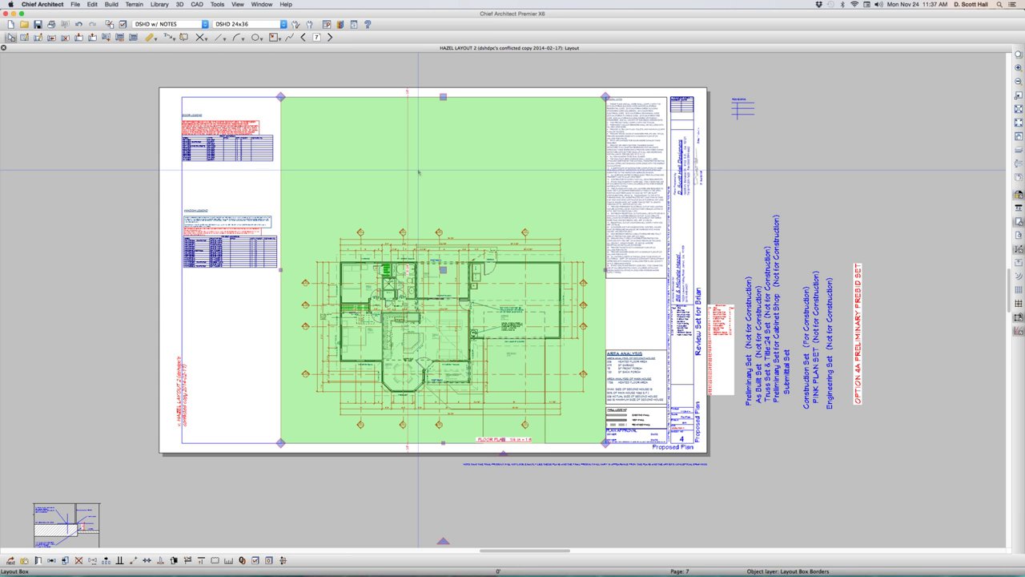
{"action": "key", "text": "super+p"}
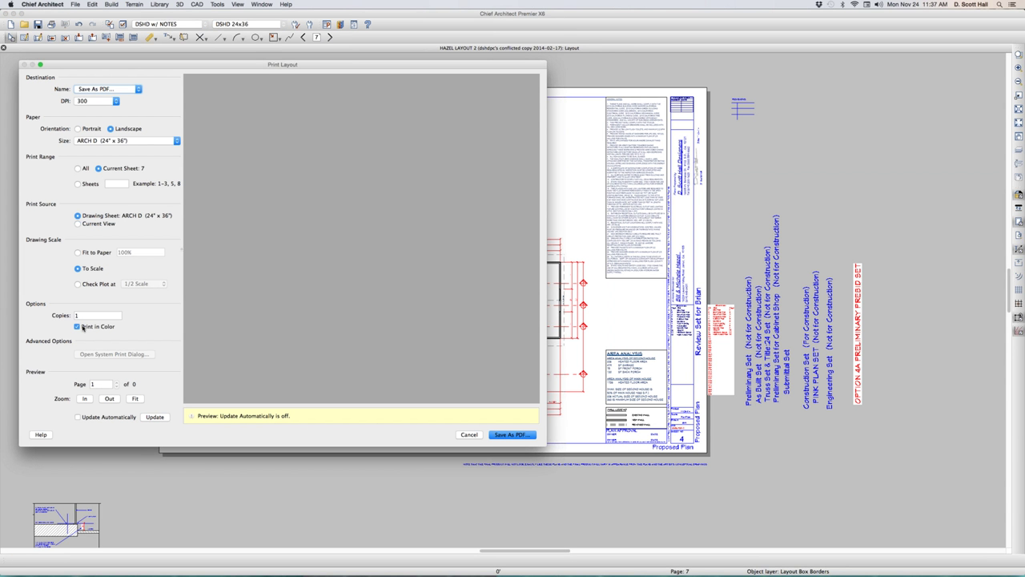
{"action": "left_click", "coordinate": [82, 328]}
{"action": "left_click", "coordinate": [512, 435]}
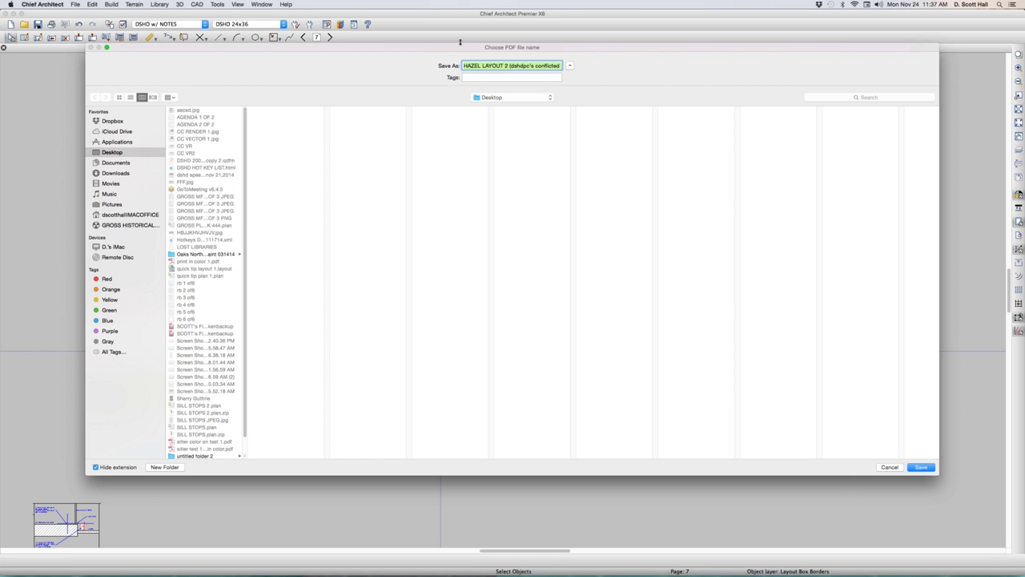
{"action": "type", "text": "print not in color not greyscale"}
- Save 'print not in color not greyscale.pdf' and move its Reader window up and left
{"action": "key", "text": "Return"}
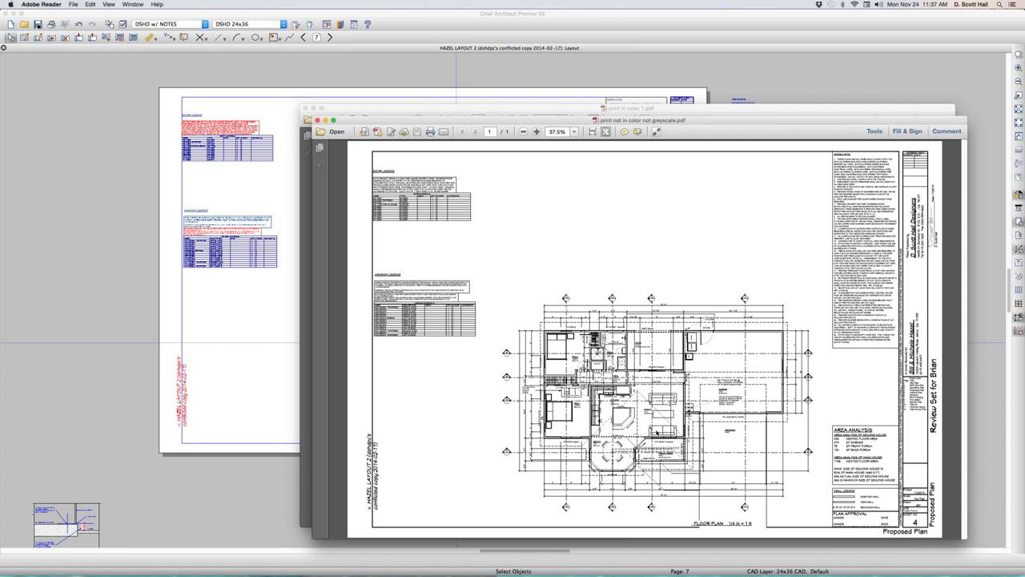
{"action": "left_click", "coordinate": [537, 131]}
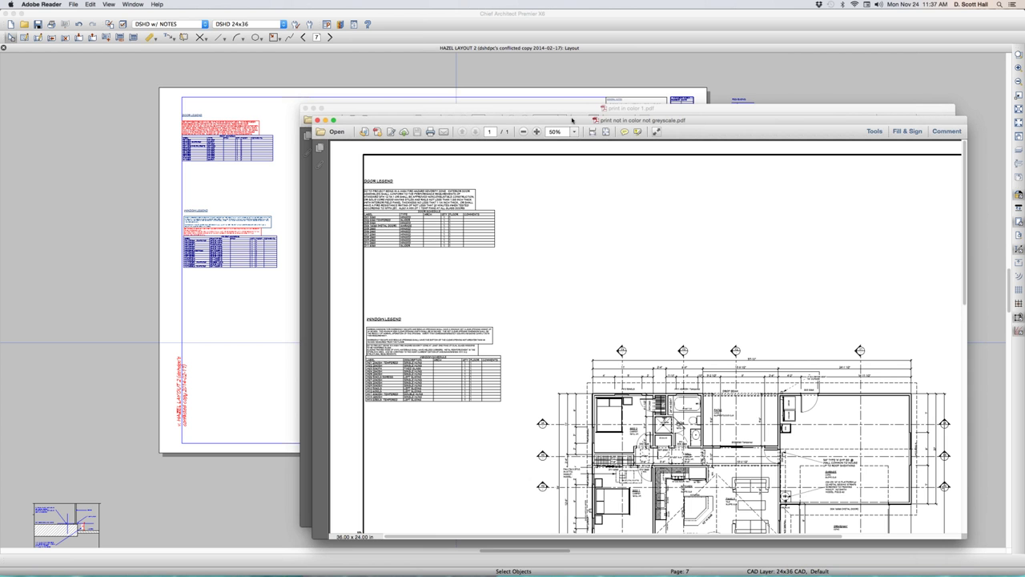
{"action": "left_click_drag", "start_coordinate": [572, 120], "coordinate": [382, 64]}
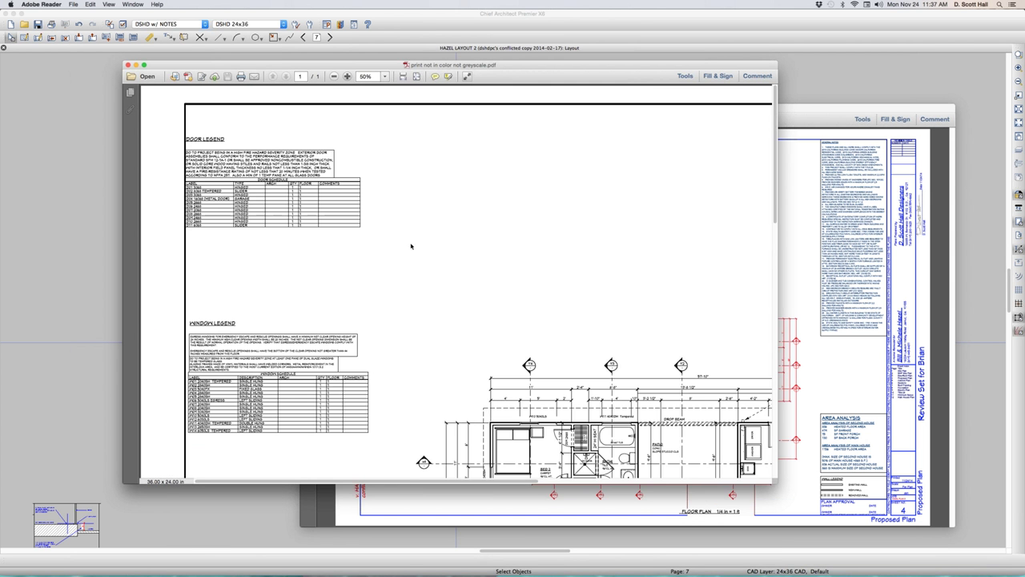
- Zoom the black-and-white PDF to 100% and enlarge its window to show more of the plan
{"action": "key", "text": "super+equal"}
{"action": "scroll", "coordinate": [766, 158], "scroll_direction": "down", "scroll_amount": 3}
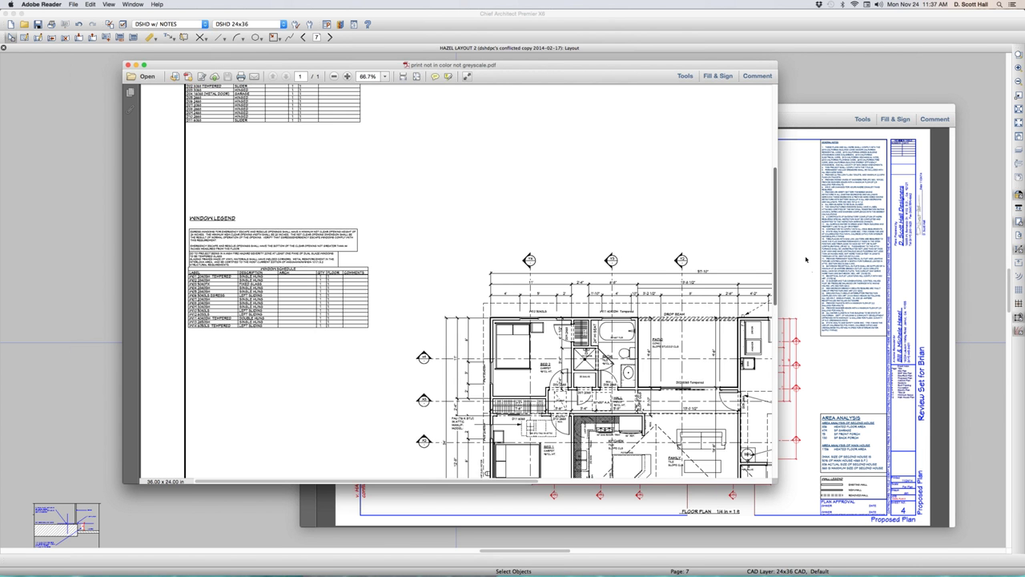
{"action": "scroll", "coordinate": [761, 264], "scroll_direction": "down", "scroll_amount": 2}
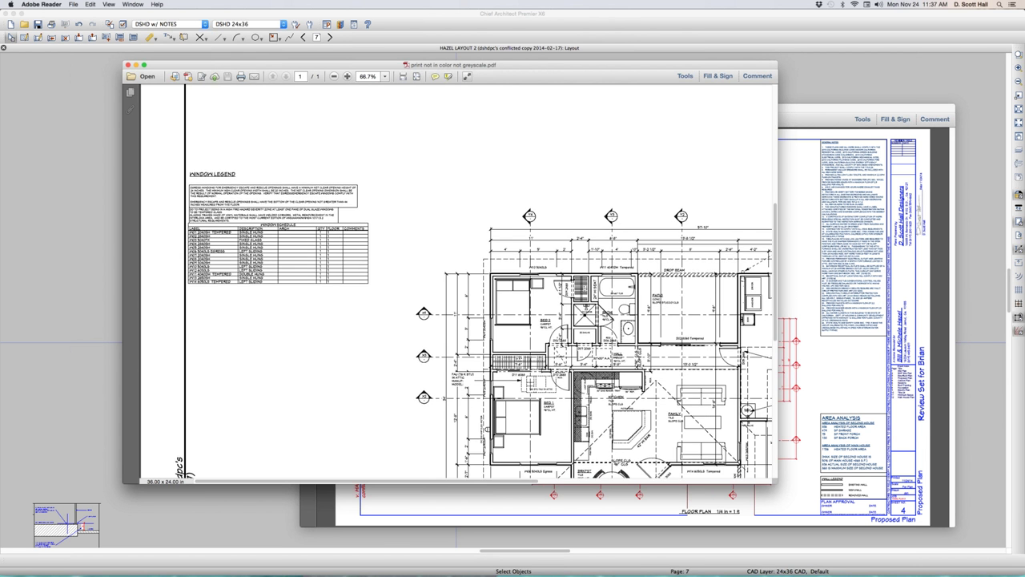
{"action": "left_click", "coordinate": [347, 76]}
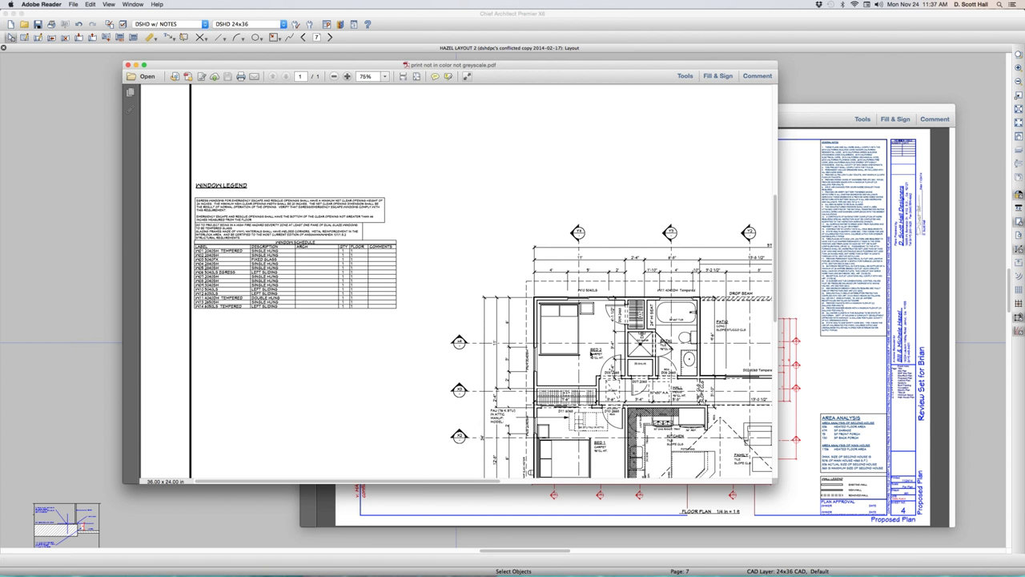
{"action": "left_click", "coordinate": [347, 76]}
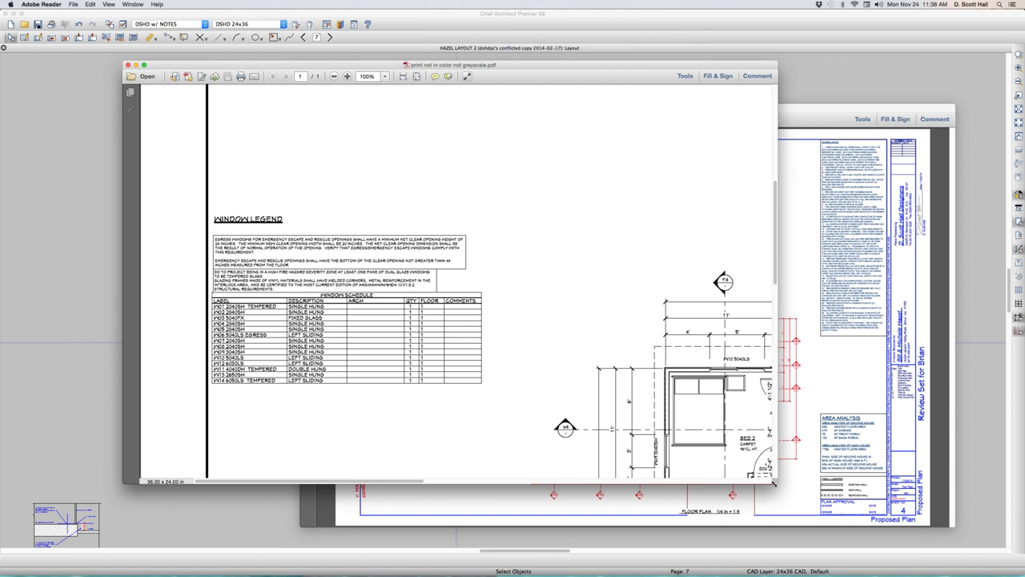
{"action": "left_click_drag", "start_coordinate": [777, 485], "coordinate": [980, 538]}
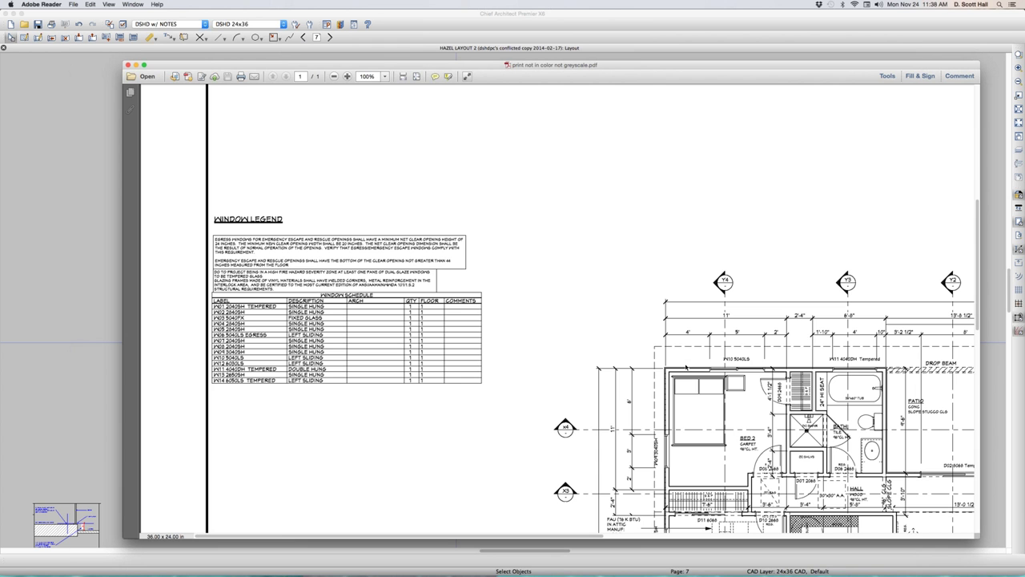
- Use the page's right-click menu, then close the black-and-white PDF window
{"action": "right_click", "coordinate": [561, 185]}
{"action": "left_click", "coordinate": [410, 181]}
{"action": "left_click", "coordinate": [127, 65]}
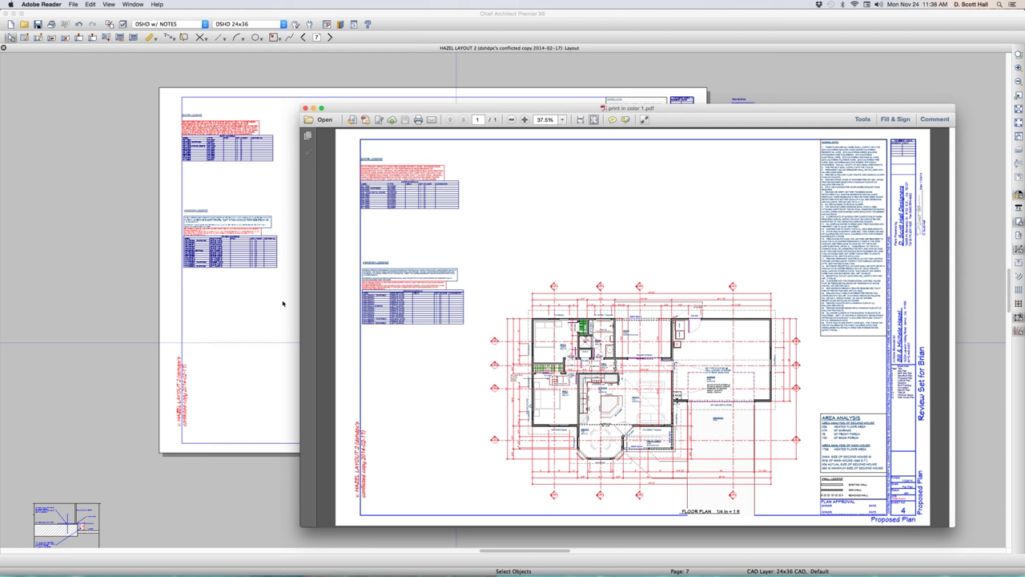
- Switch to Chief Architect and change the Color Off Is preference to Grayscale, applying with OK
{"action": "key", "text": "super+Tab"}
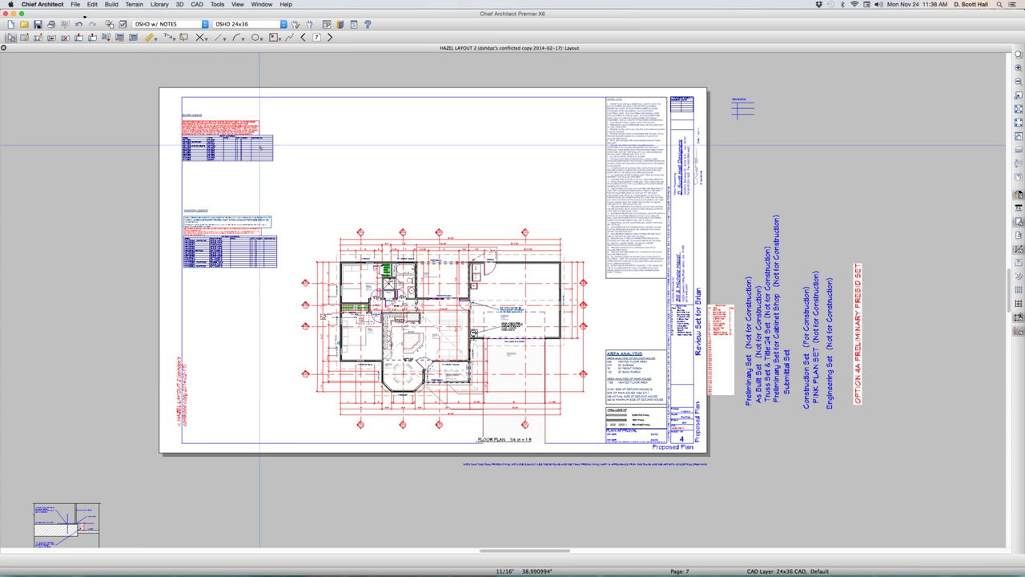
{"action": "left_click", "coordinate": [59, 4]}
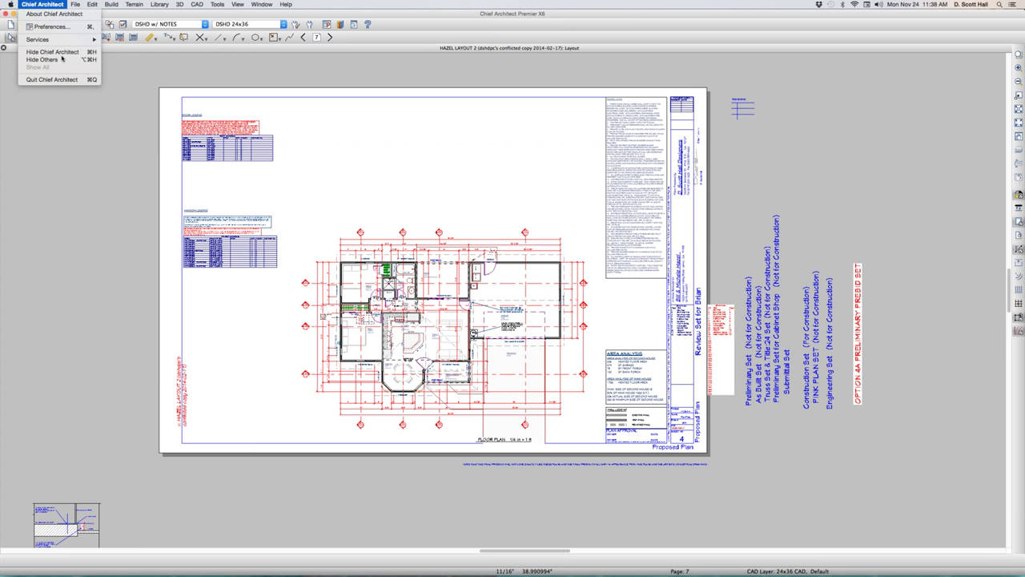
{"action": "key", "text": "Return"}
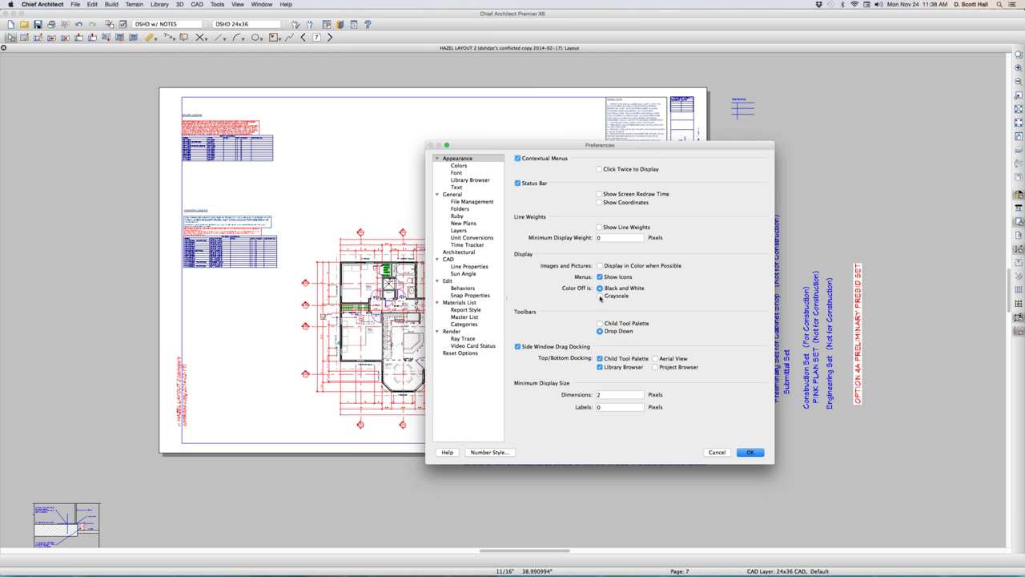
{"action": "left_click", "coordinate": [600, 296]}
{"action": "left_click", "coordinate": [747, 451]}
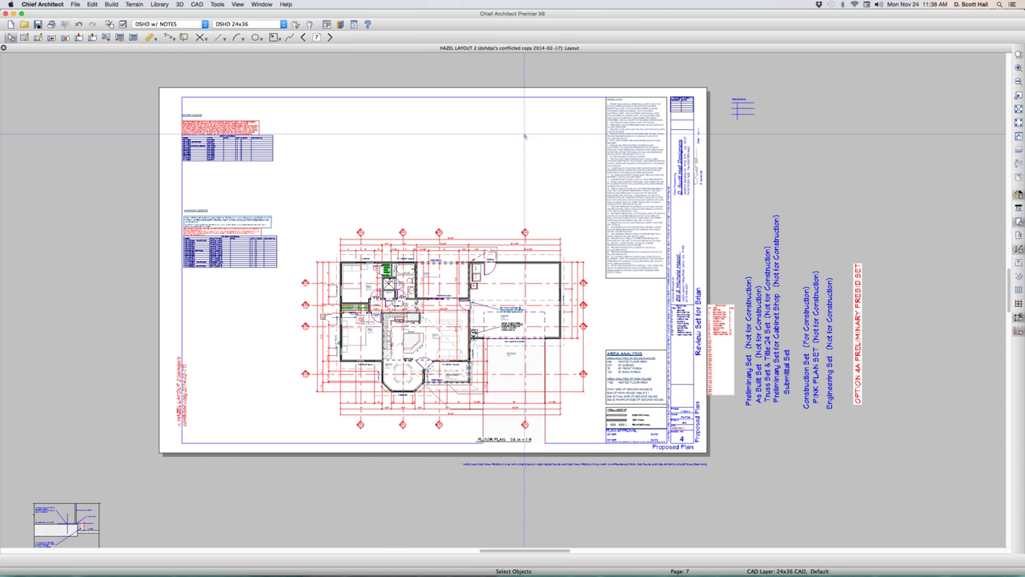
- Switch to Adobe Reader and alternate the two PDFs, leaving 'video not in color 1.pdf' in front
{"action": "key", "text": "ctrl+Up"}
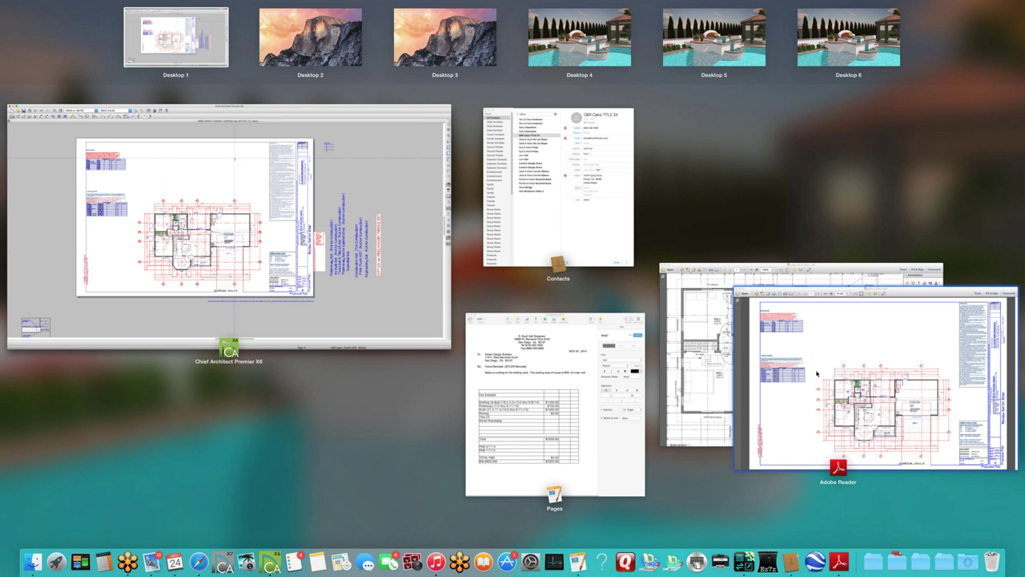
{"action": "left_click", "coordinate": [817, 374]}
{"action": "key", "text": "ctrl+Up"}
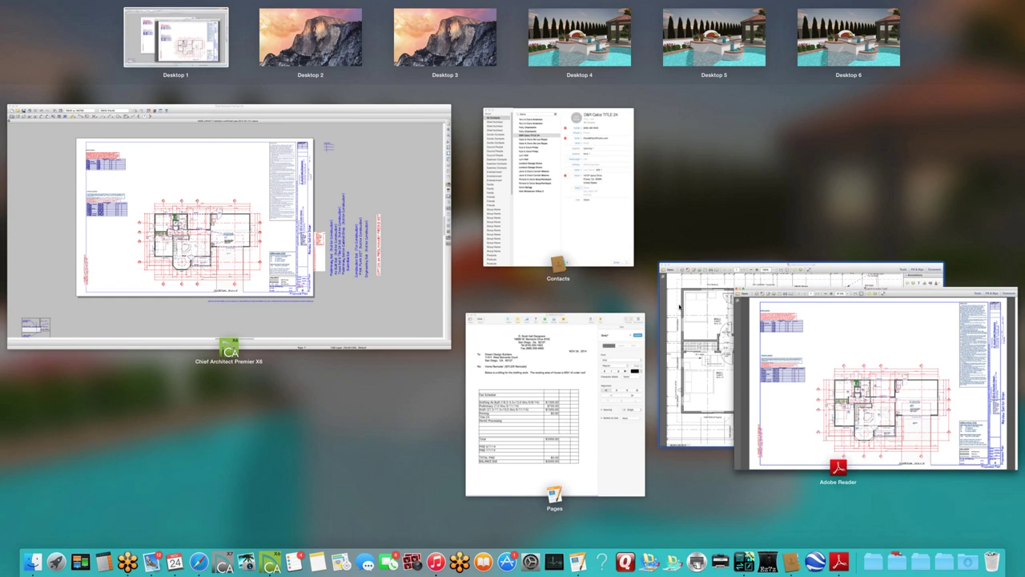
{"action": "left_click", "coordinate": [679, 307]}
{"action": "left_click", "coordinate": [781, 235]}
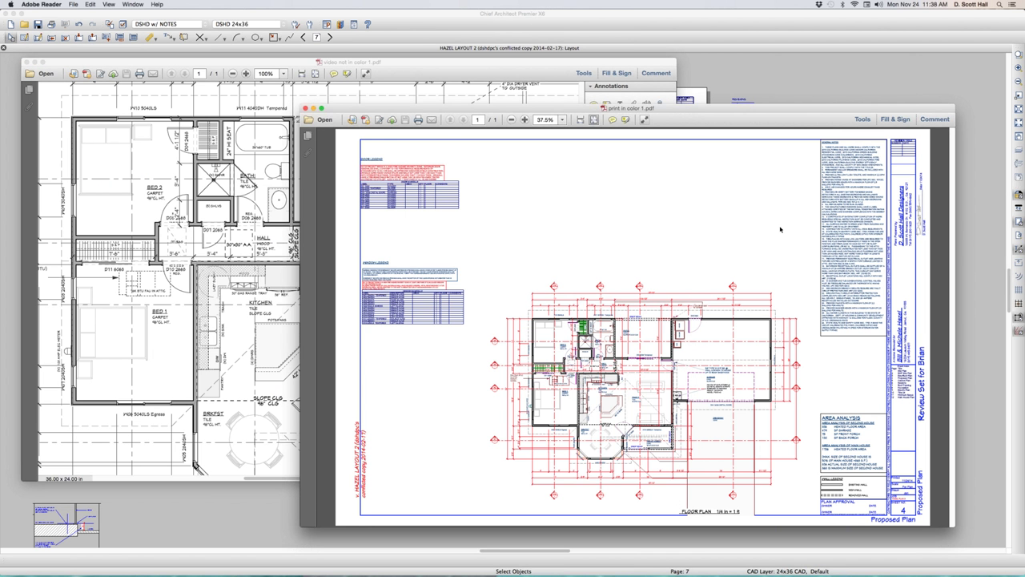
{"action": "left_click", "coordinate": [222, 180]}
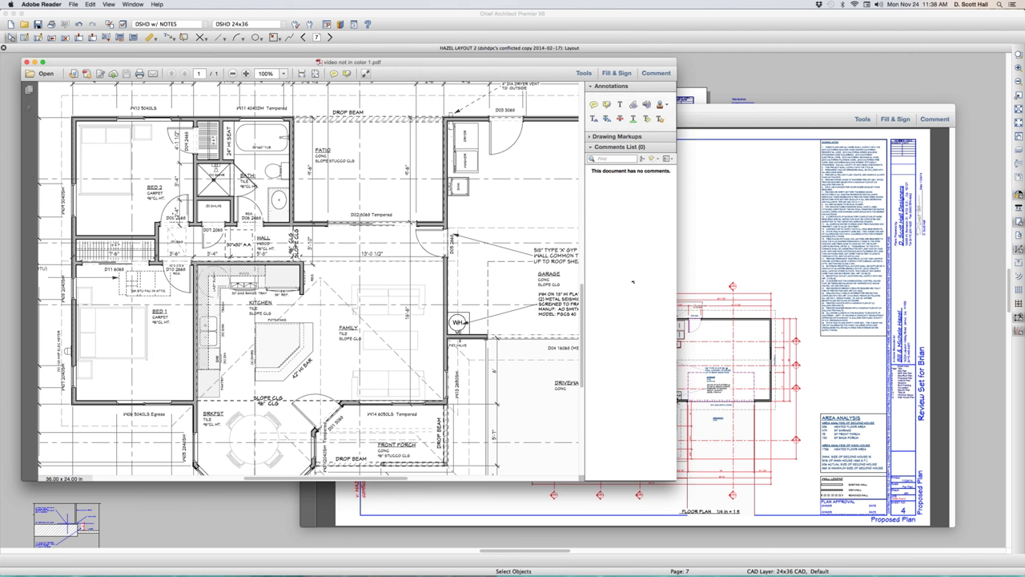
{"action": "left_click", "coordinate": [811, 231]}
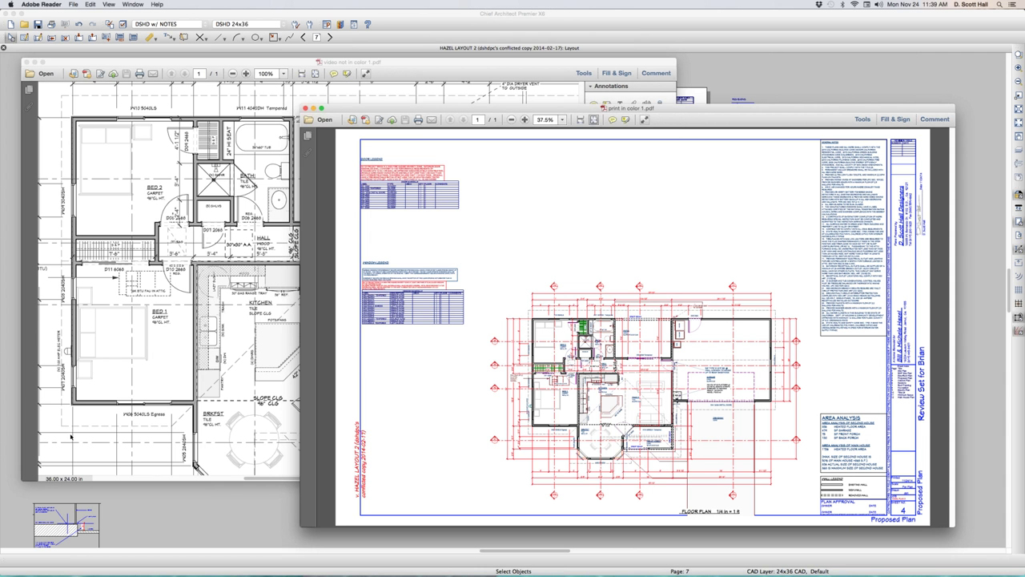
{"action": "left_click", "coordinate": [166, 312]}
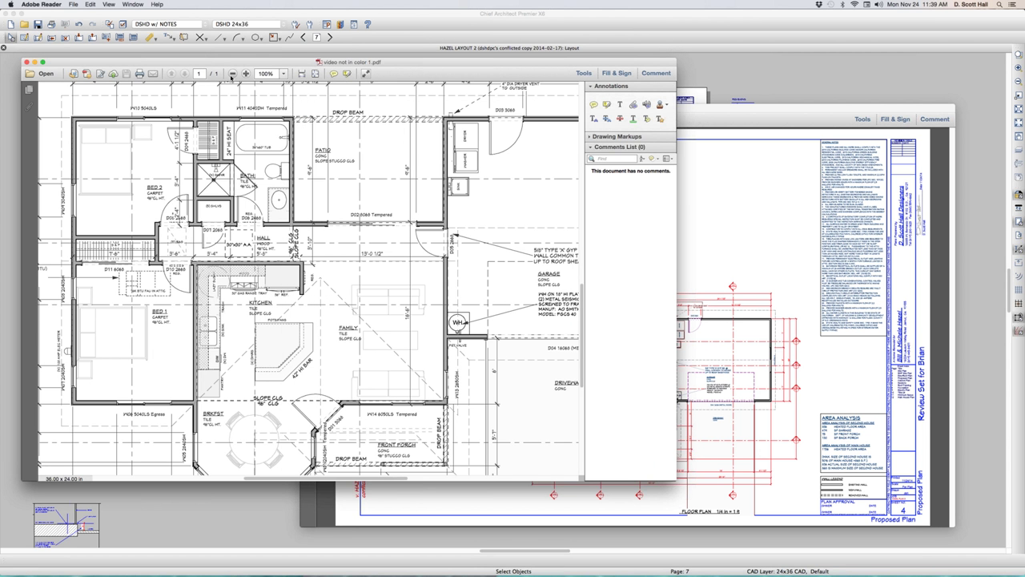
- Zoom the black-and-white PDF to 66.7% and scroll through its legends, notes and title block
{"action": "left_click", "coordinate": [232, 74]}
{"action": "left_click", "coordinate": [232, 74]}
{"action": "left_click", "coordinate": [232, 74]}
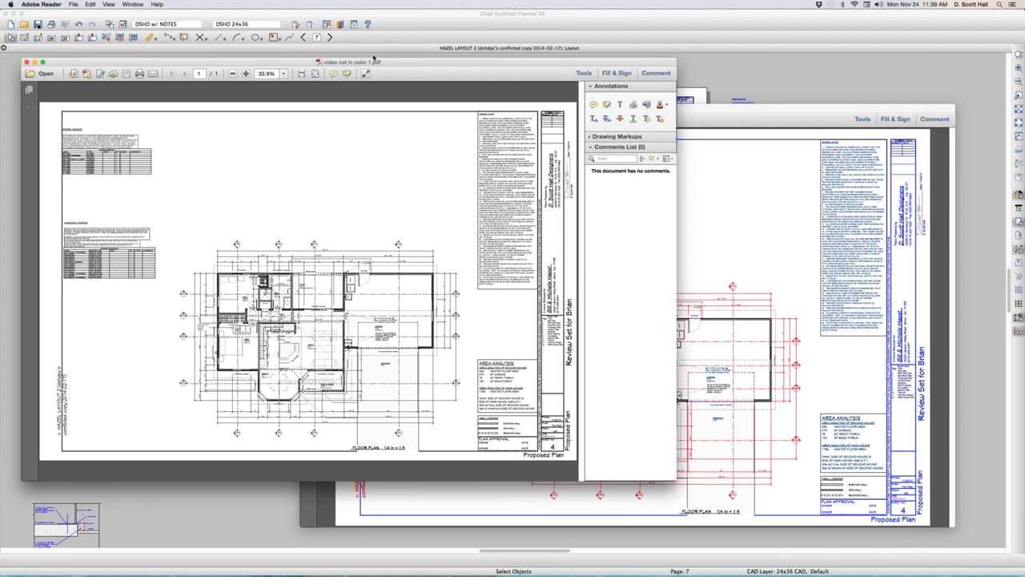
{"action": "left_click", "coordinate": [246, 74]}
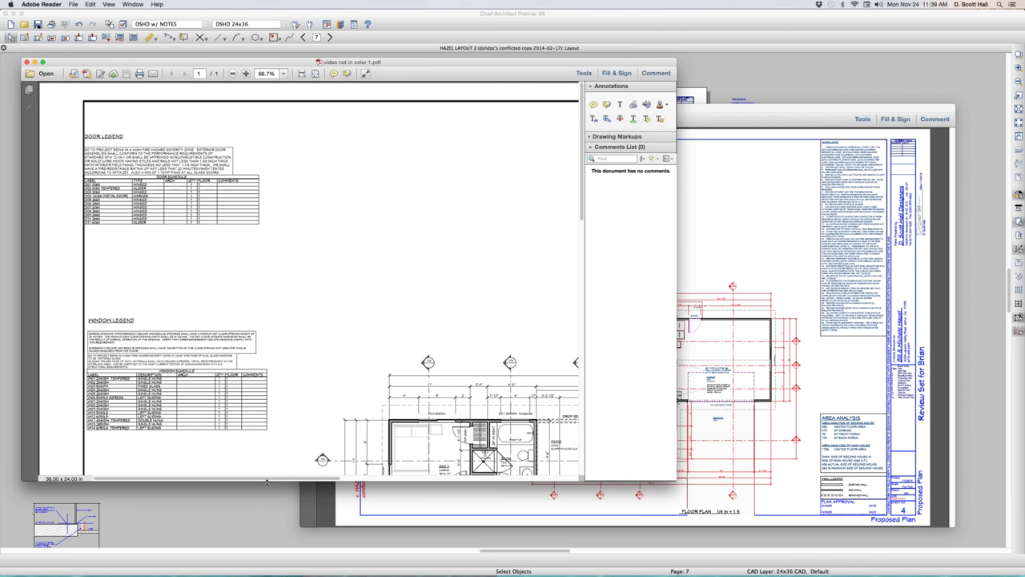
{"action": "left_click_drag", "start_coordinate": [266, 481], "coordinate": [574, 471]}
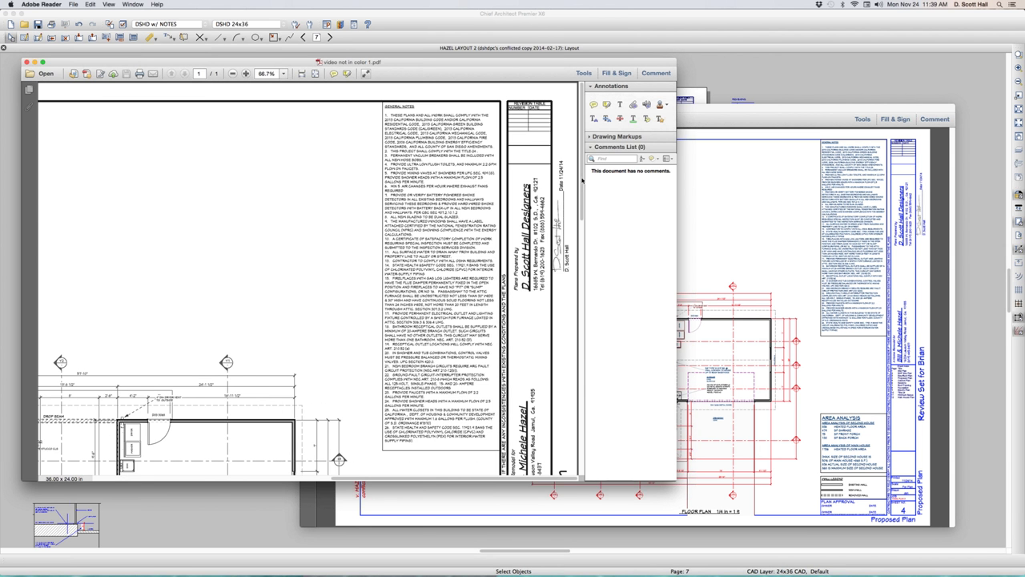
{"action": "scroll", "coordinate": [305, 276], "scroll_direction": "down", "scroll_amount": 5}
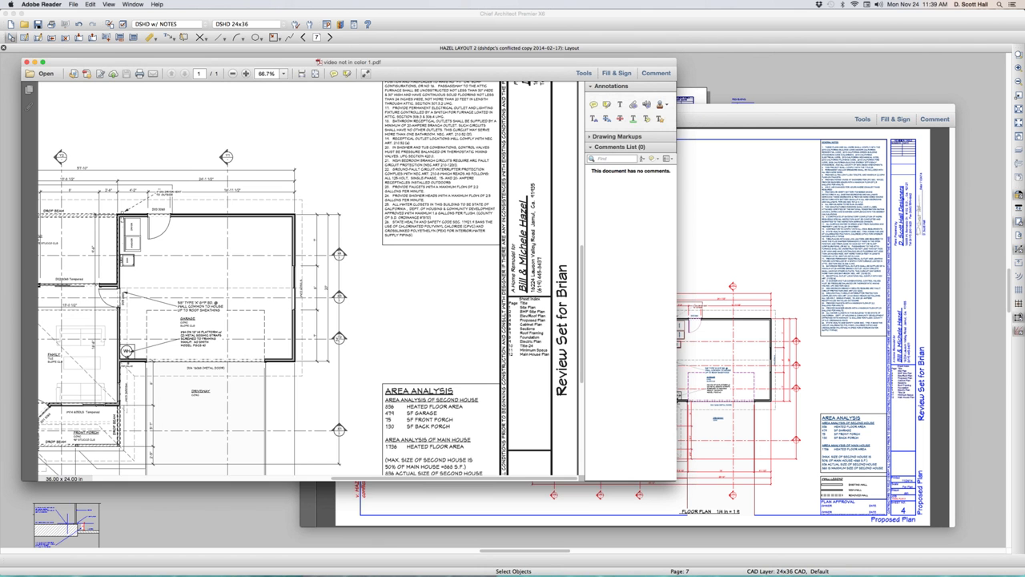
- Alternate between the two PDFs to compare them, ending with 'print in color 1.pdf' in front
{"action": "left_click", "coordinate": [769, 210]}
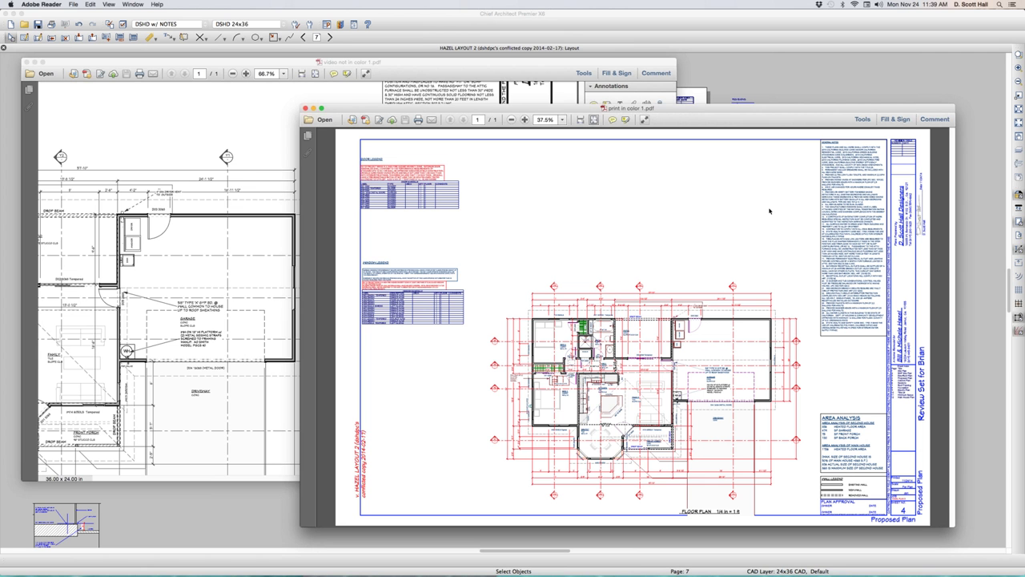
{"action": "left_click", "coordinate": [269, 332]}
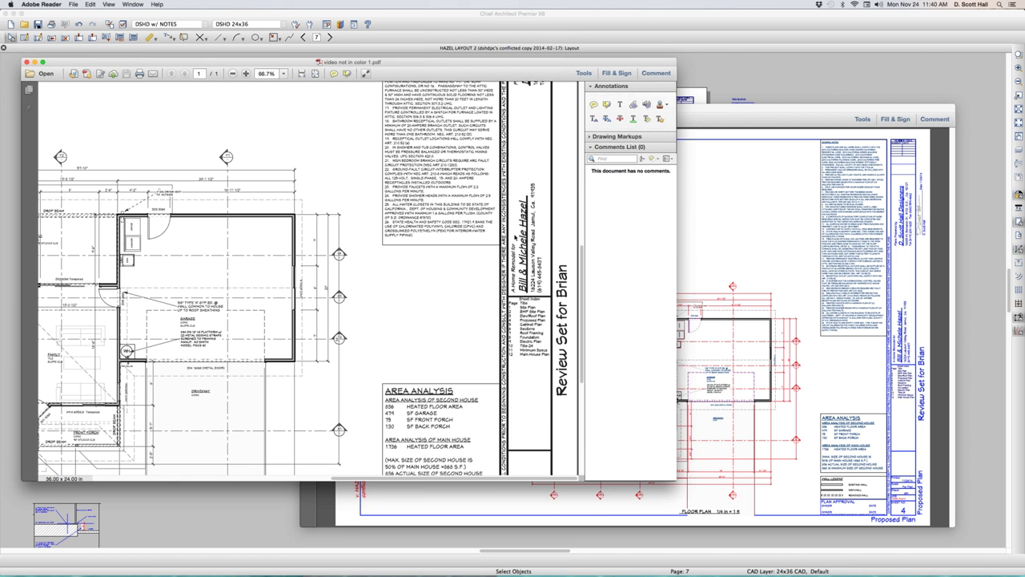
{"action": "left_click", "coordinate": [754, 254]}
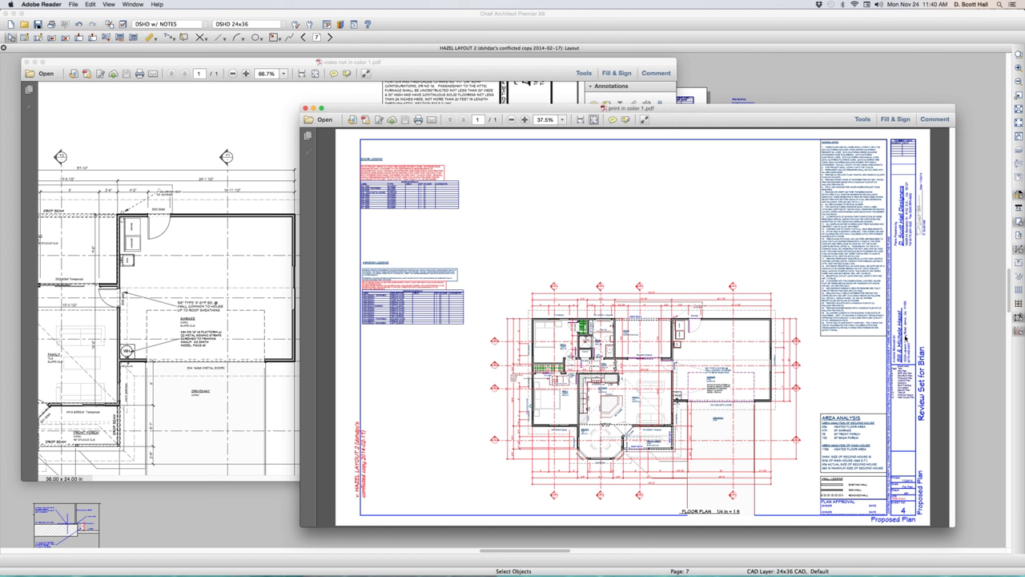